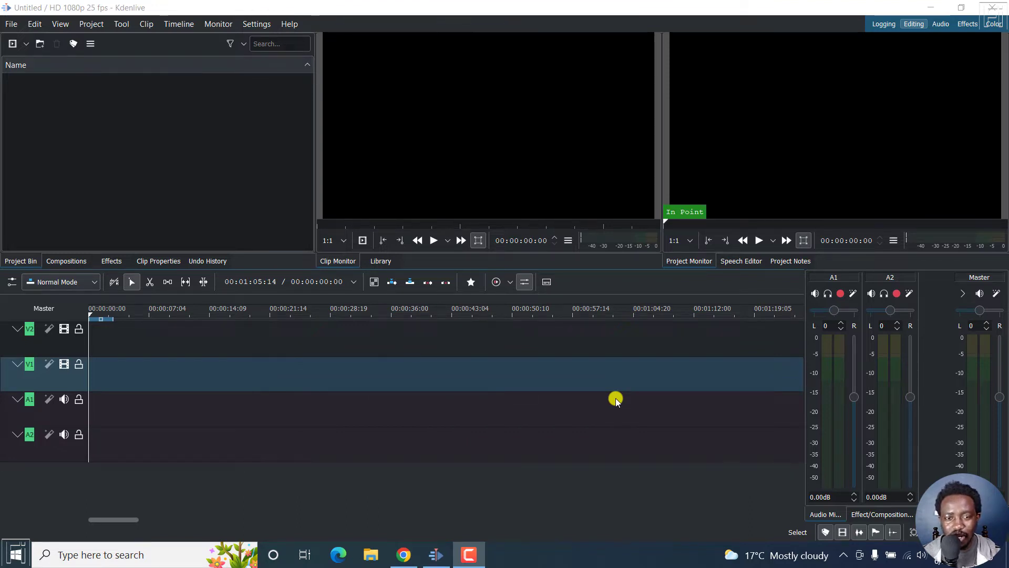
# - View Kdenlive's version information from the Help menu, then close it
pyautogui.click(291, 24)
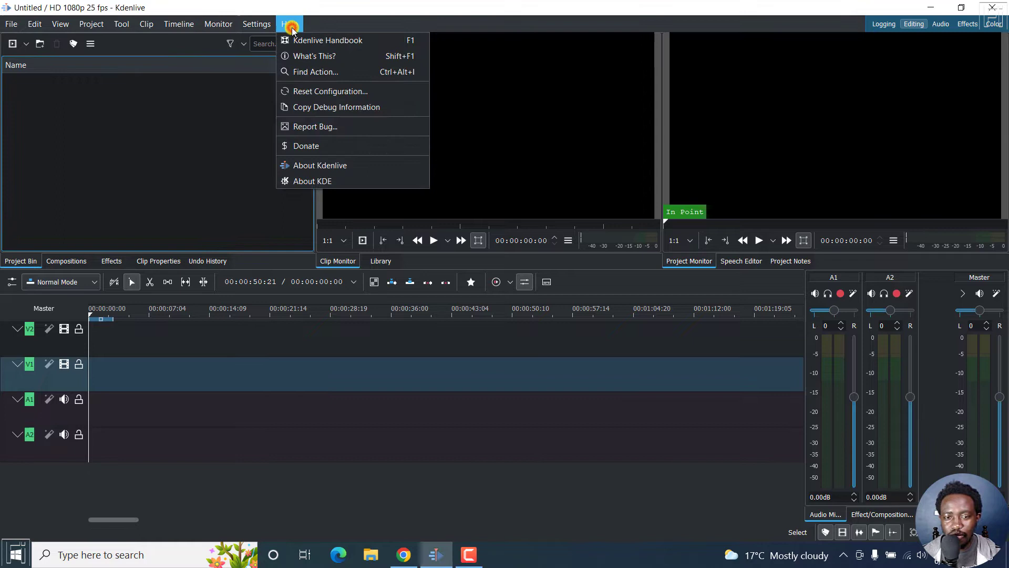
pyautogui.click(318, 165)
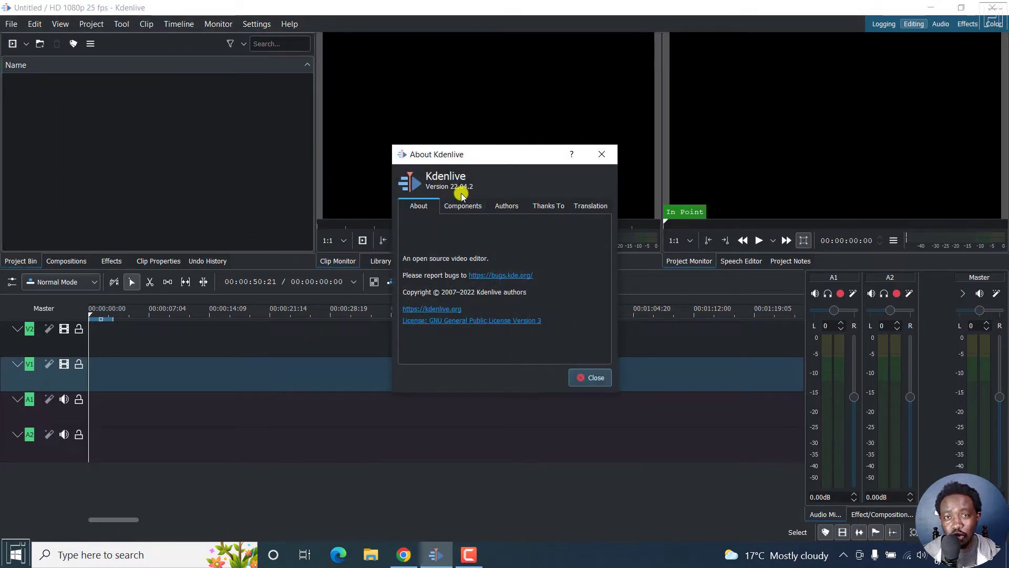
pyautogui.click(602, 156)
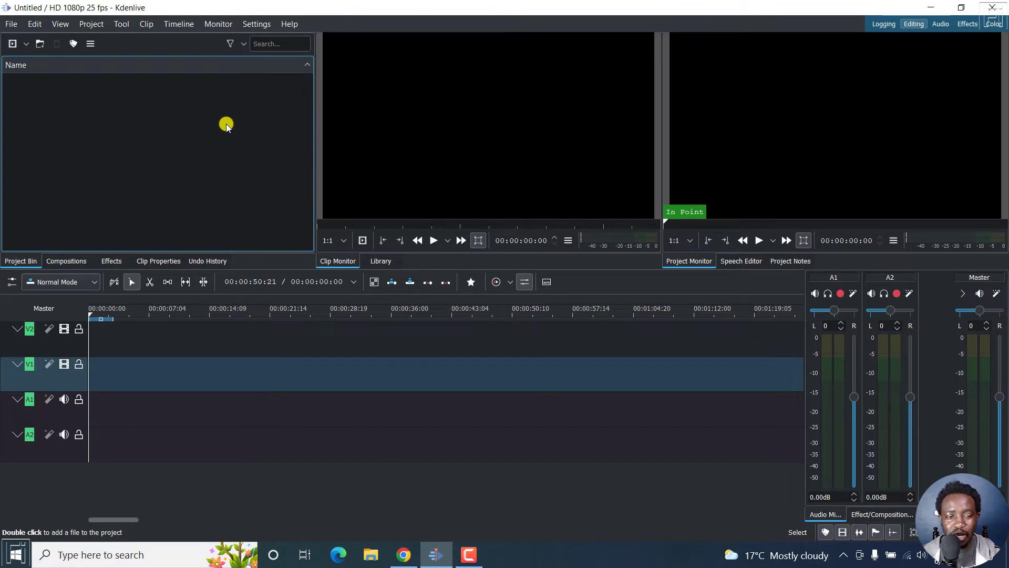
# - Open Online Resources from the Project Bin and keep Pexels Video as the service
pyautogui.click(17, 260)
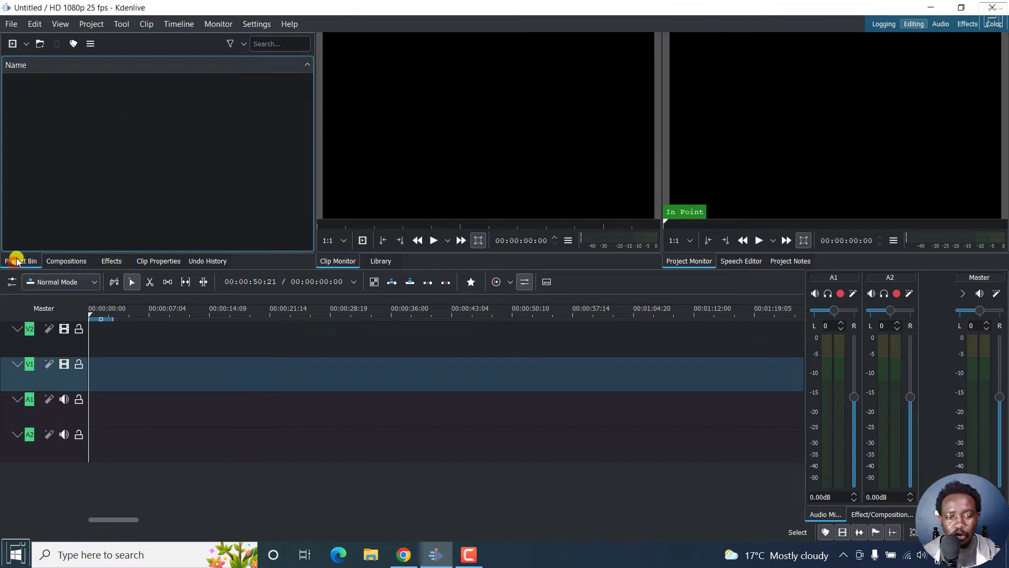
pyautogui.rightClick(72, 116)
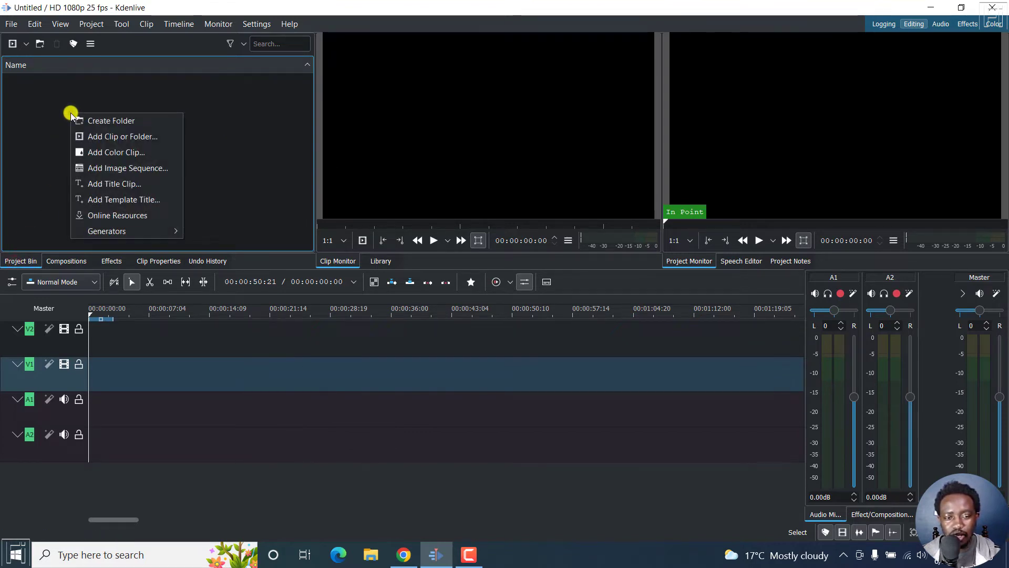
pyautogui.click(107, 217)
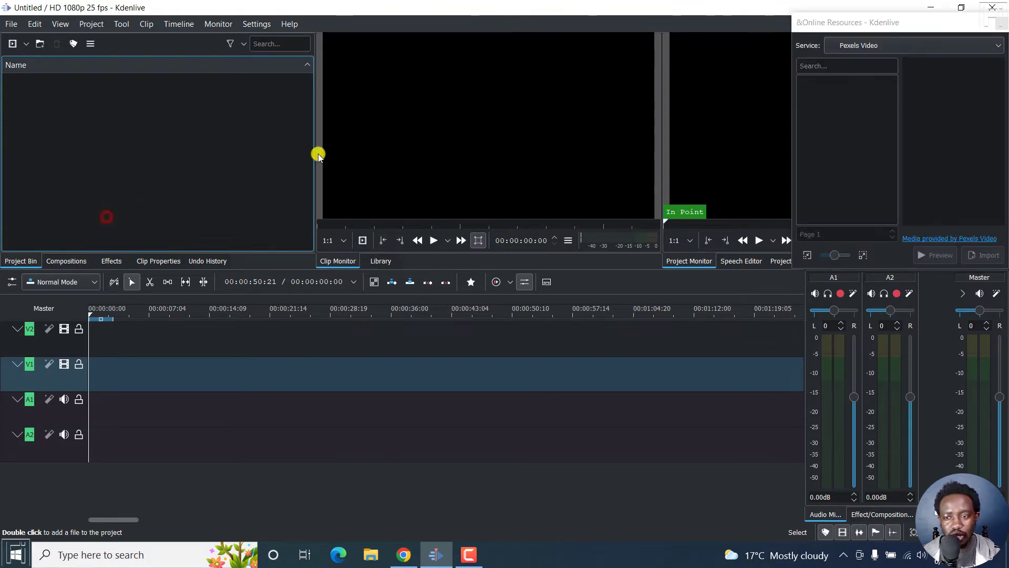
pyautogui.click(829, 23)
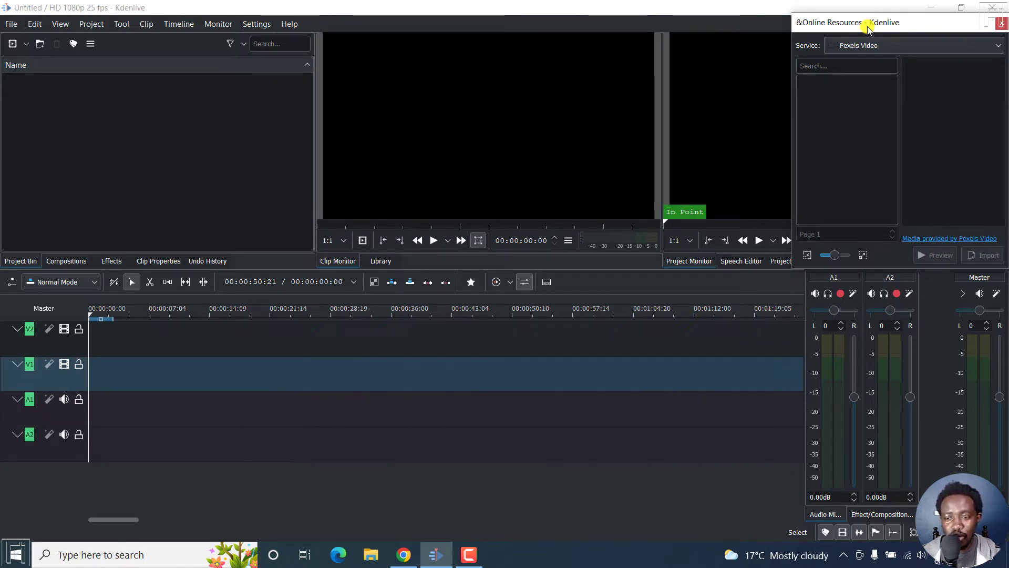
pyautogui.click(1002, 50)
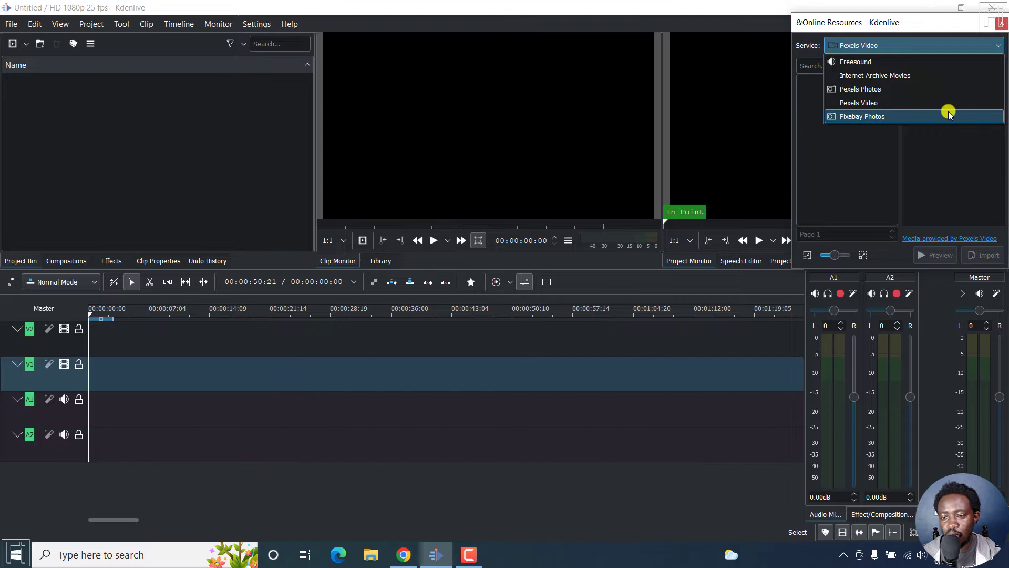
pyautogui.click(884, 103)
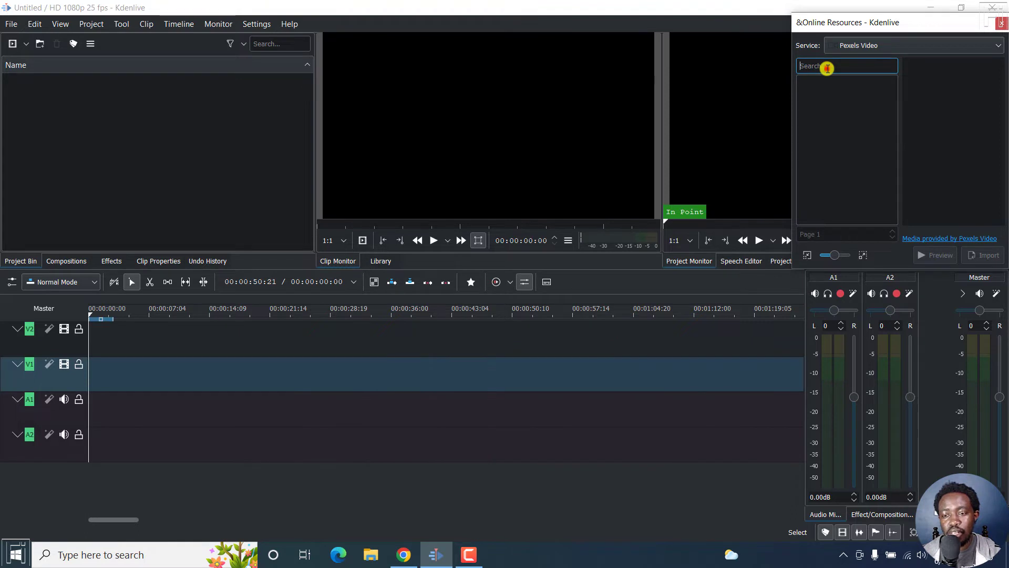
# - Search Pexels Video for 'dog'
pyautogui.click(827, 68)
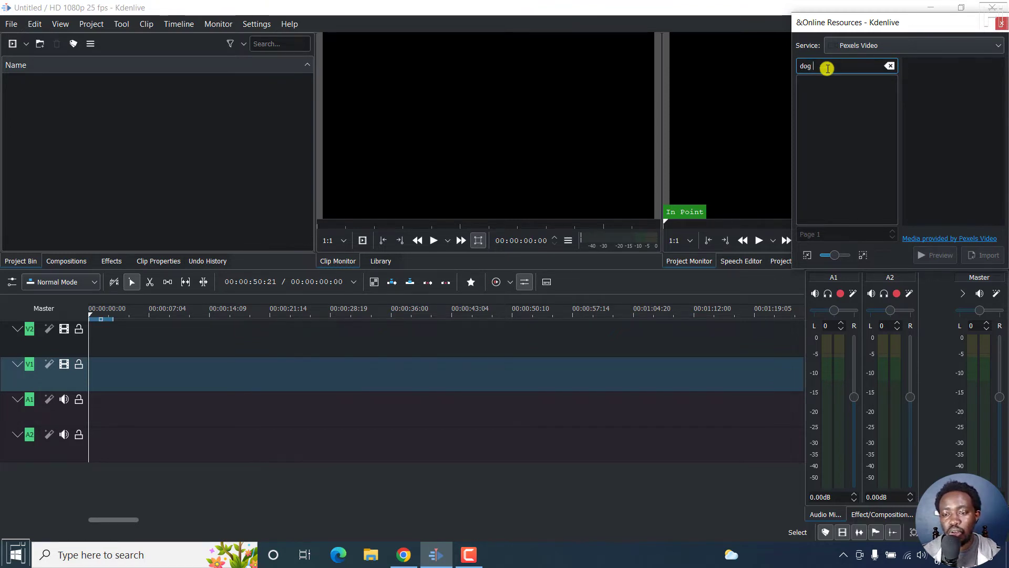
pyautogui.press('BackSpace')
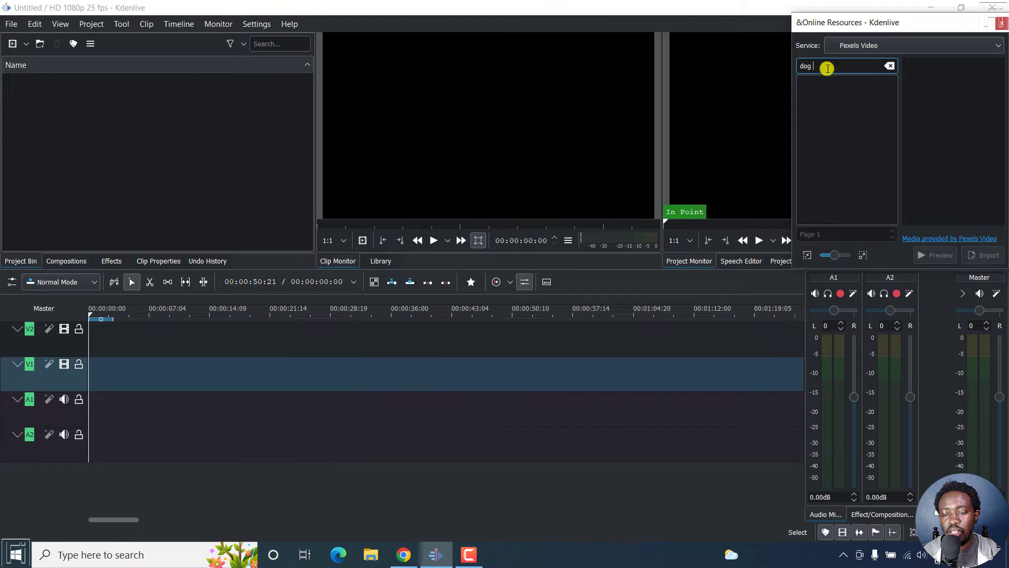
pyautogui.press('Return')
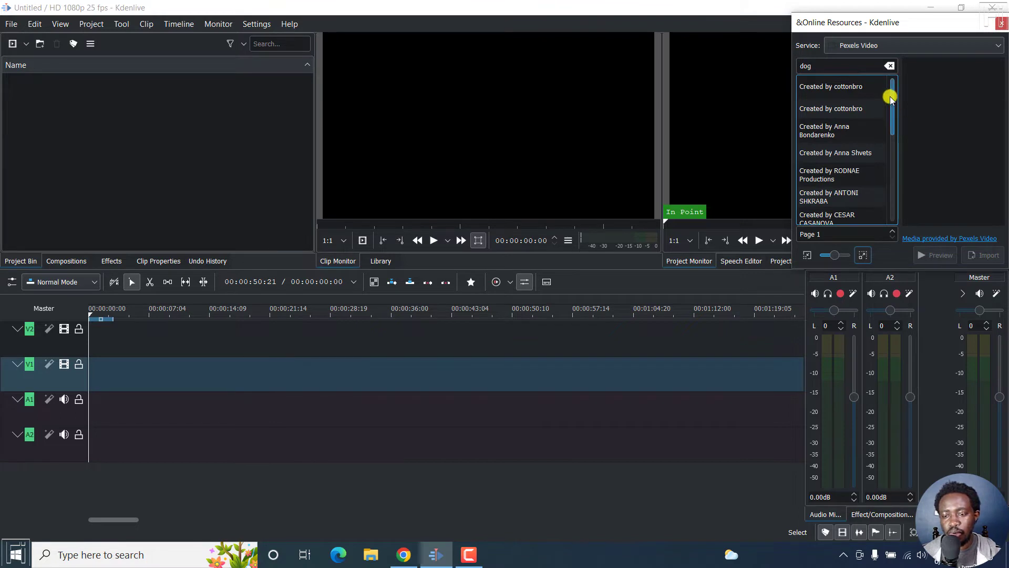
# - Inspect the first two results, then select the 1080 x 1920, 17-second clip
pyautogui.click(837, 91)
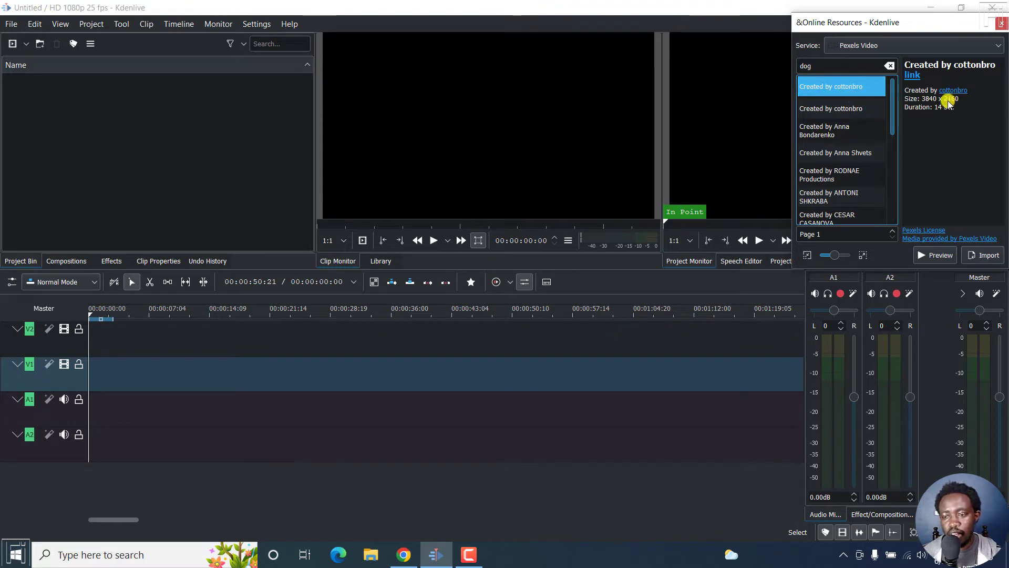
pyautogui.click(843, 111)
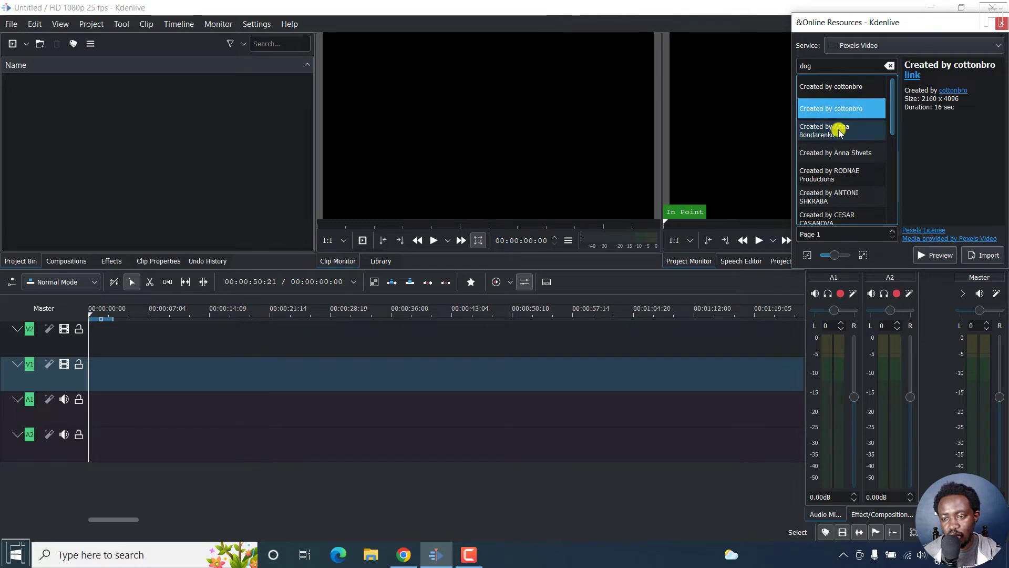
pyautogui.click(839, 131)
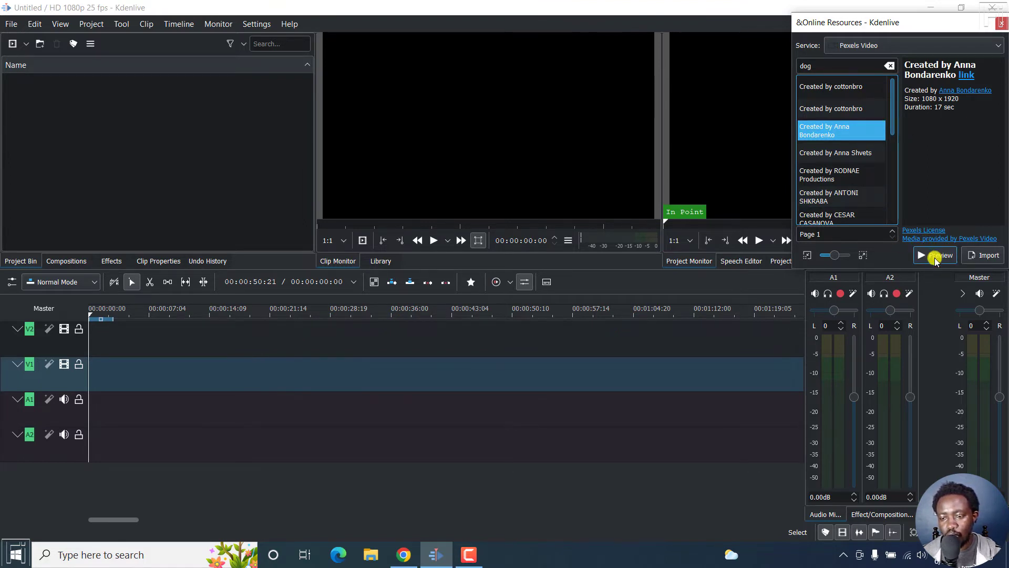
# - Preview the selected white Pomeranian clip in the Online Resources panel
pyautogui.click(935, 258)
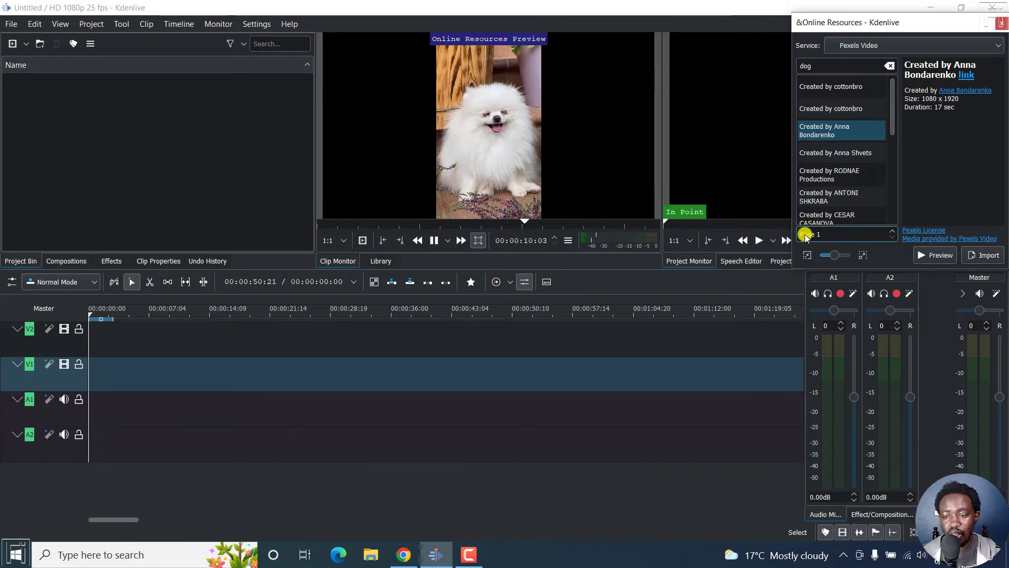
# - Import the dog clip in its hd 1080x1920 version, declining license attribution in project notes
pyautogui.click(990, 256)
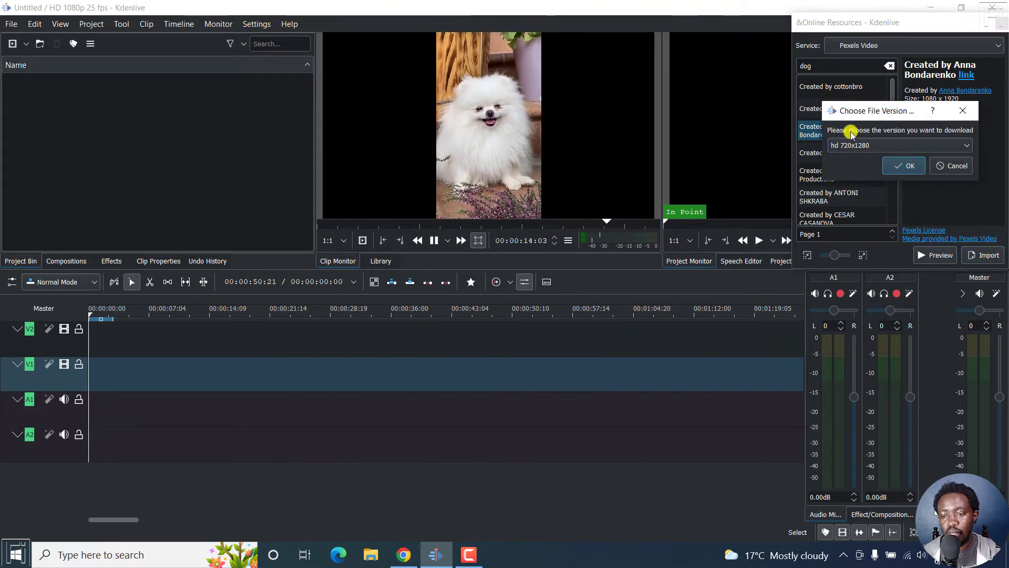
pyautogui.click(968, 148)
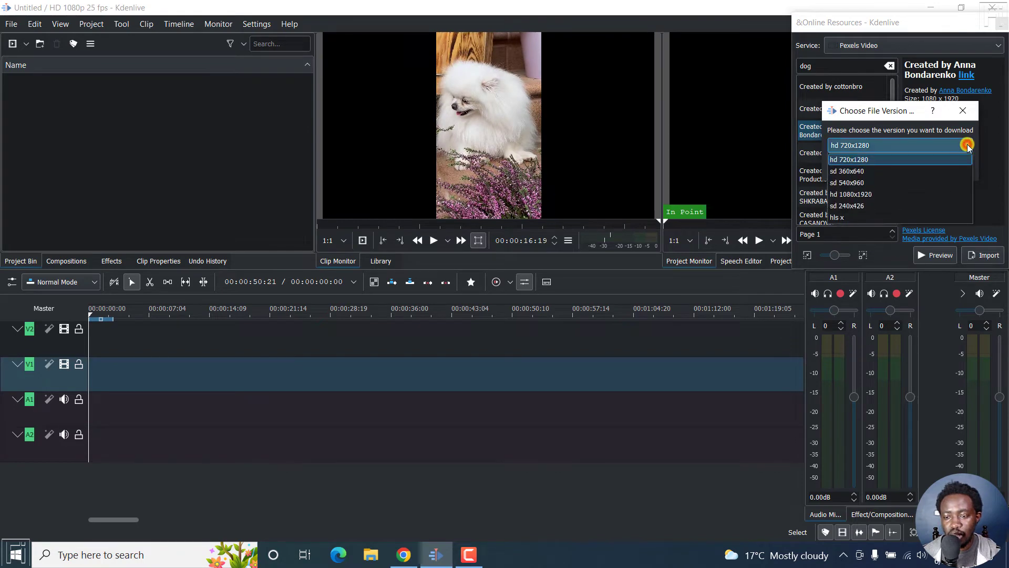
pyautogui.click(883, 195)
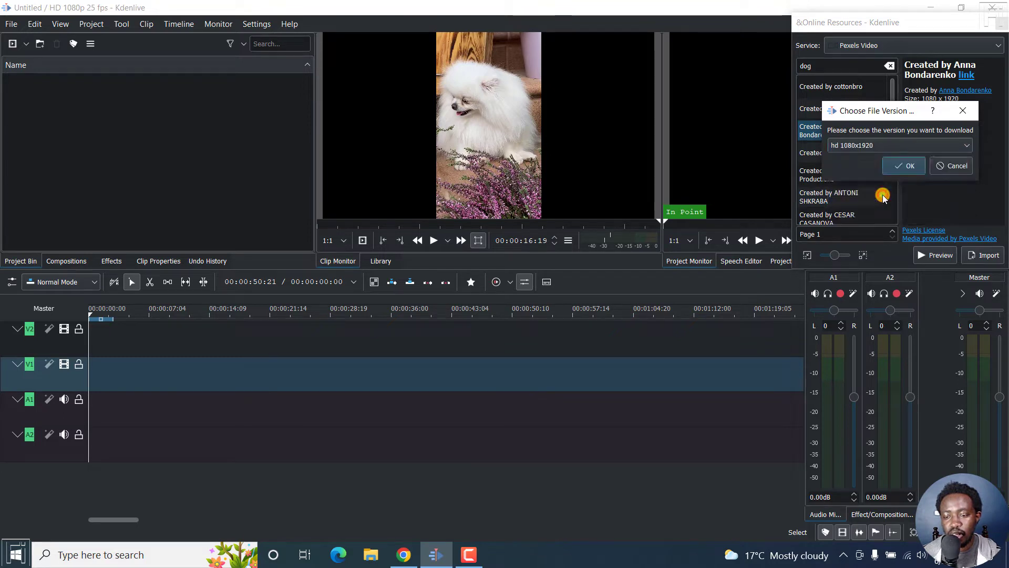
pyautogui.click(903, 166)
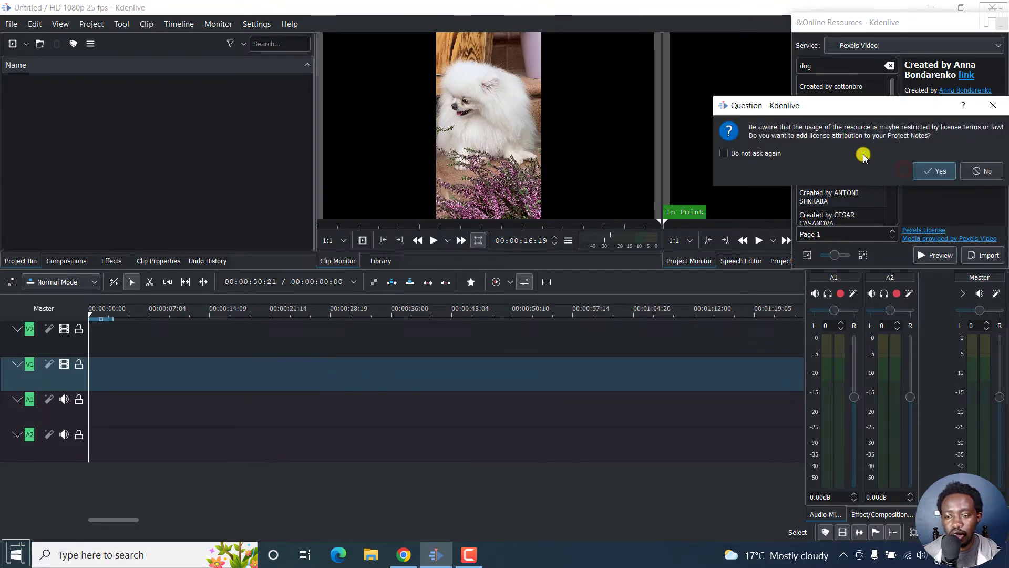
pyautogui.moveTo(831, 106); pyautogui.dragTo(754, 108)
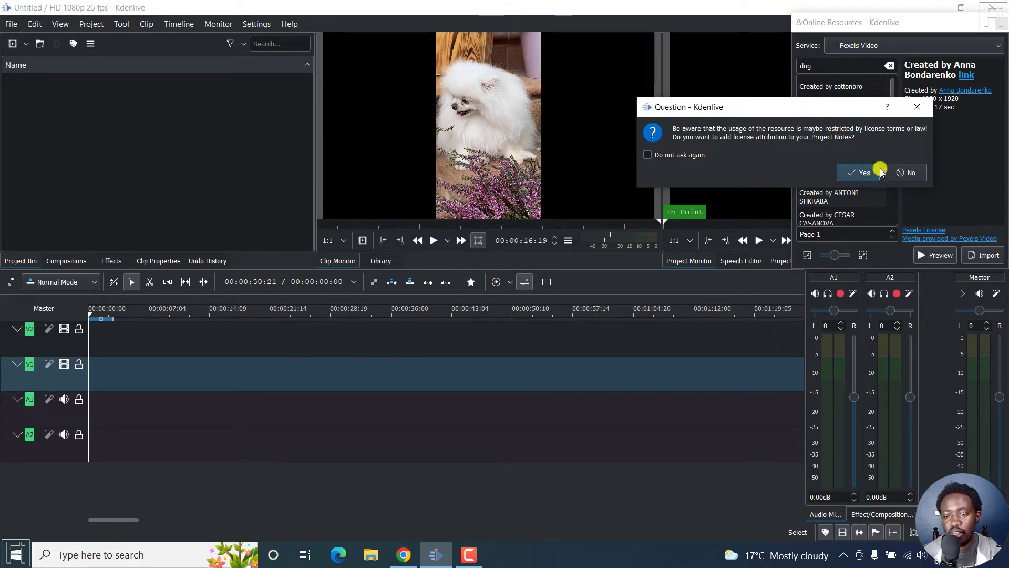
pyautogui.click(902, 172)
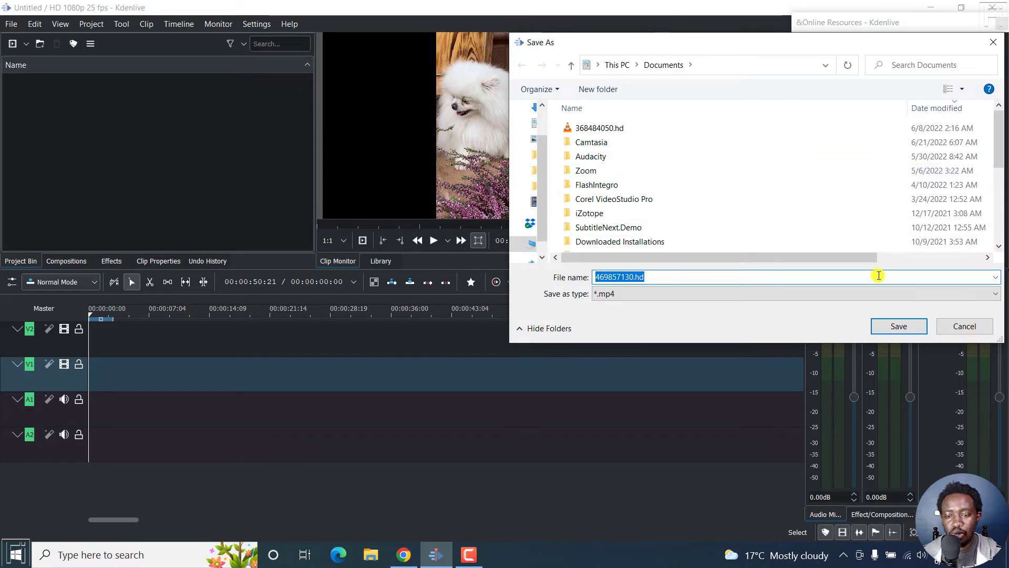
# - Save 469857130.hd.mp4 to Documents, acknowledge the import, and keep the current project profile
pyautogui.click(896, 326)
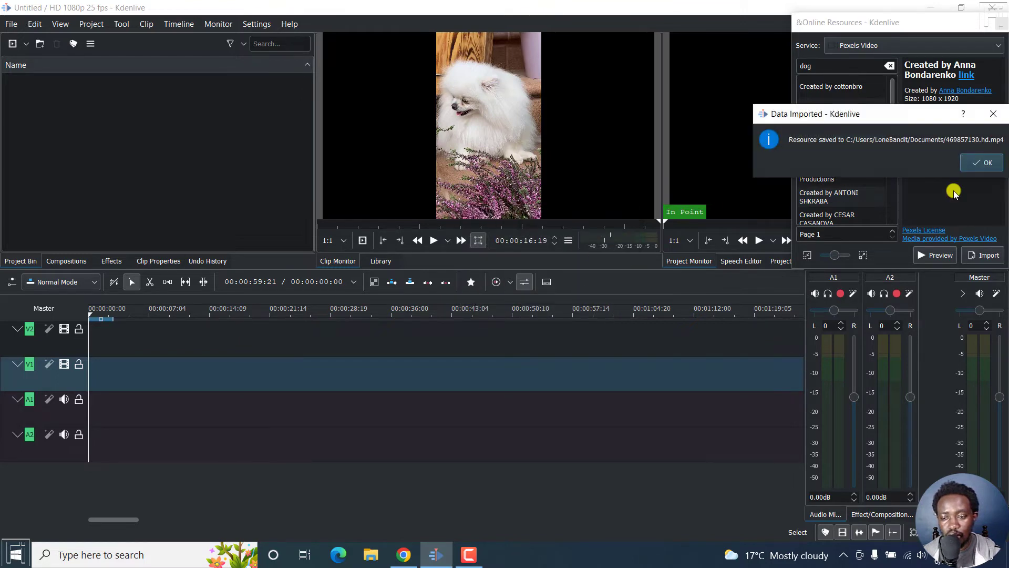
pyautogui.click(981, 162)
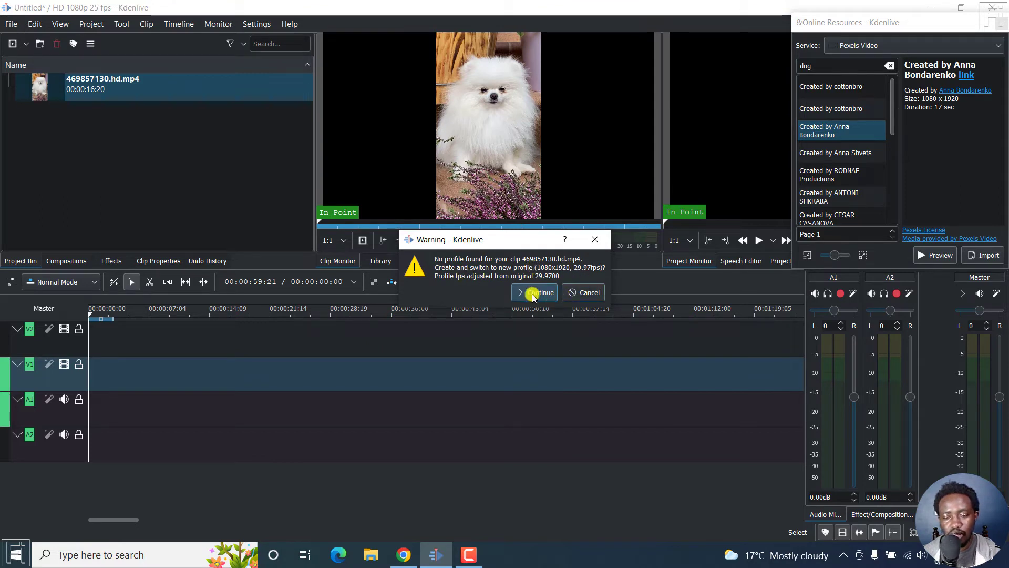
pyautogui.click(580, 294)
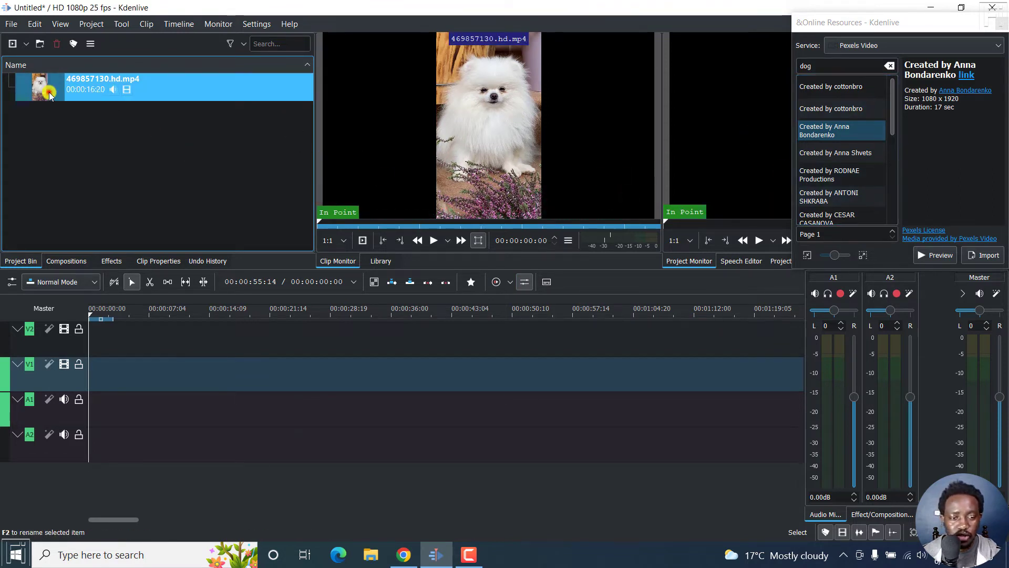
# - Place 469857130.hd.mp4 at the start of V1, close Online Resources, and scrub through it
pyautogui.moveTo(50, 95); pyautogui.dragTo(79, 371)
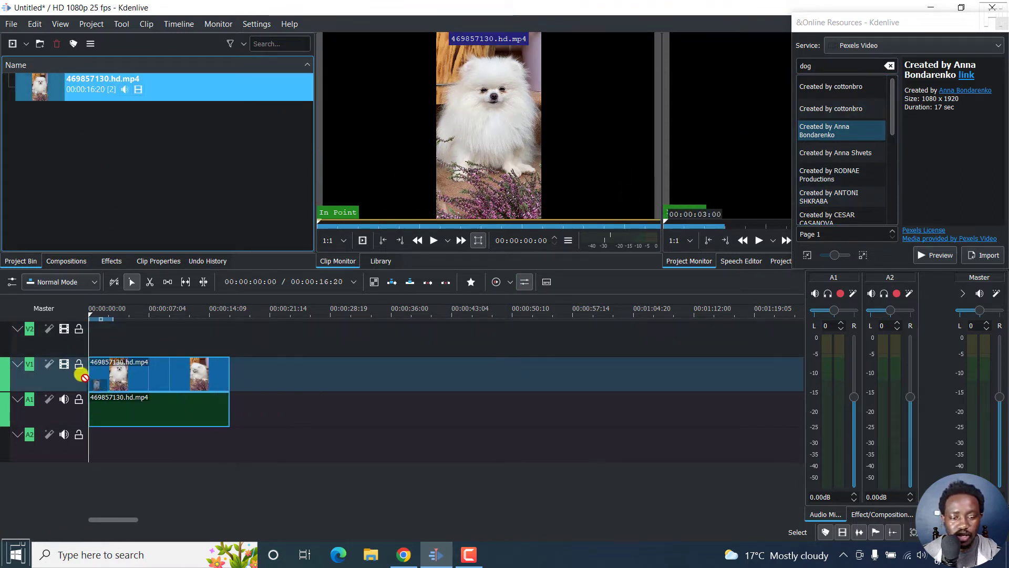
pyautogui.click(97, 311)
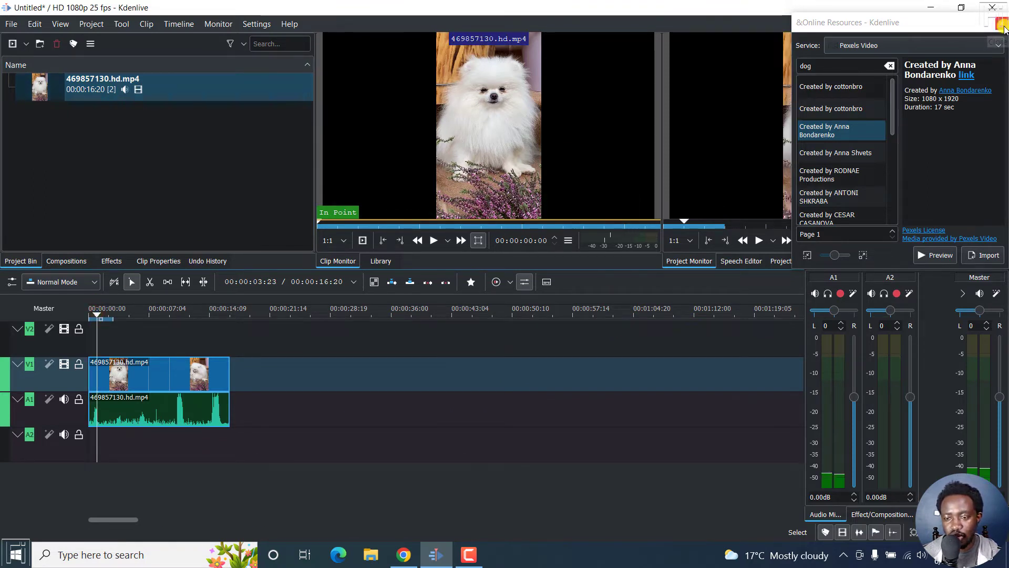
pyautogui.click(1004, 29)
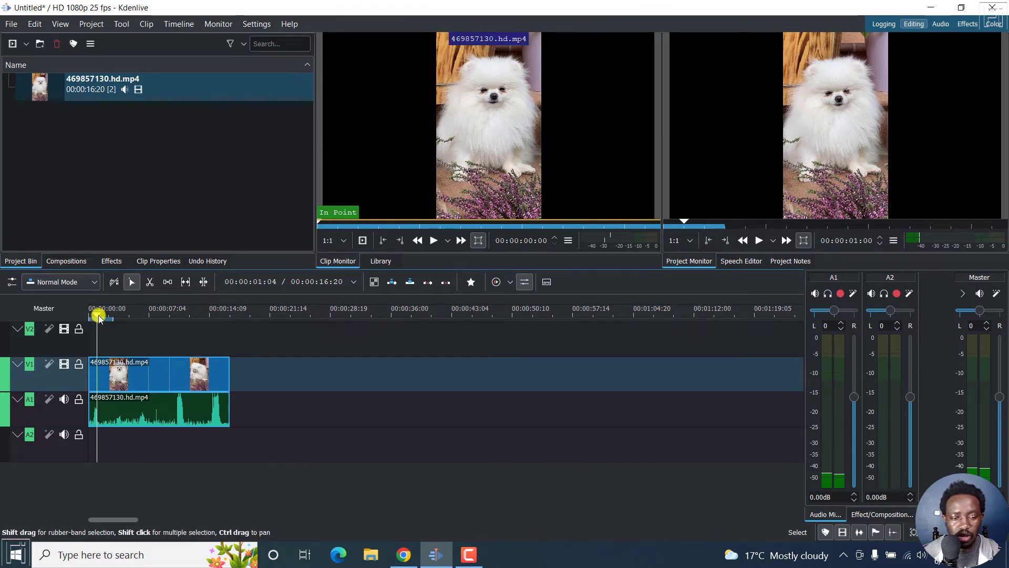
pyautogui.moveTo(97, 314)
pyautogui.mouseDown()
pyautogui.moveTo(177, 327)
pyautogui.moveTo(79, 315)
pyautogui.mouseUp()
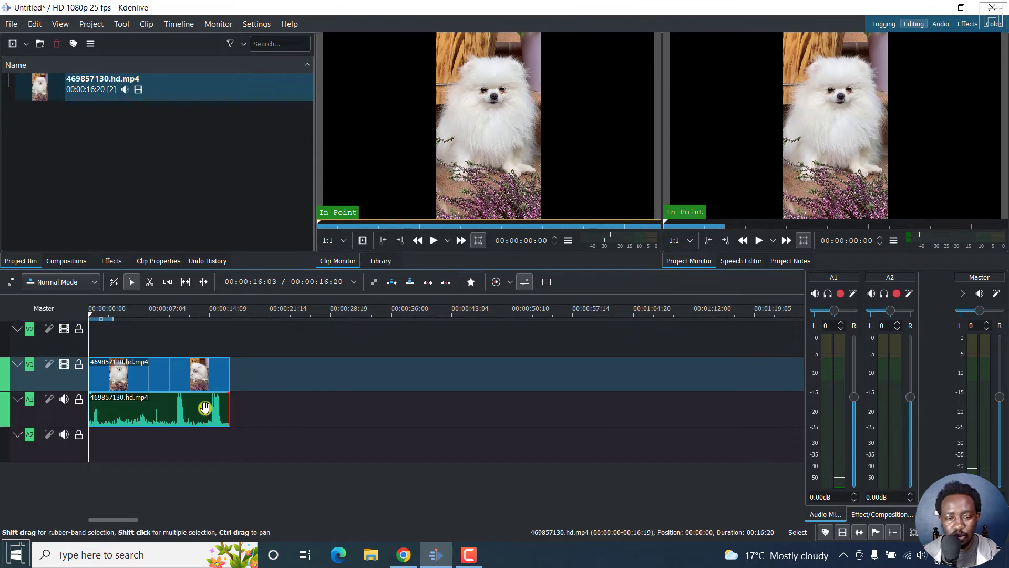
# - Reopen Online Resources from the Project Bin and switch the service to Freesound
pyautogui.rightClick(90, 131)
pyautogui.click(141, 234)
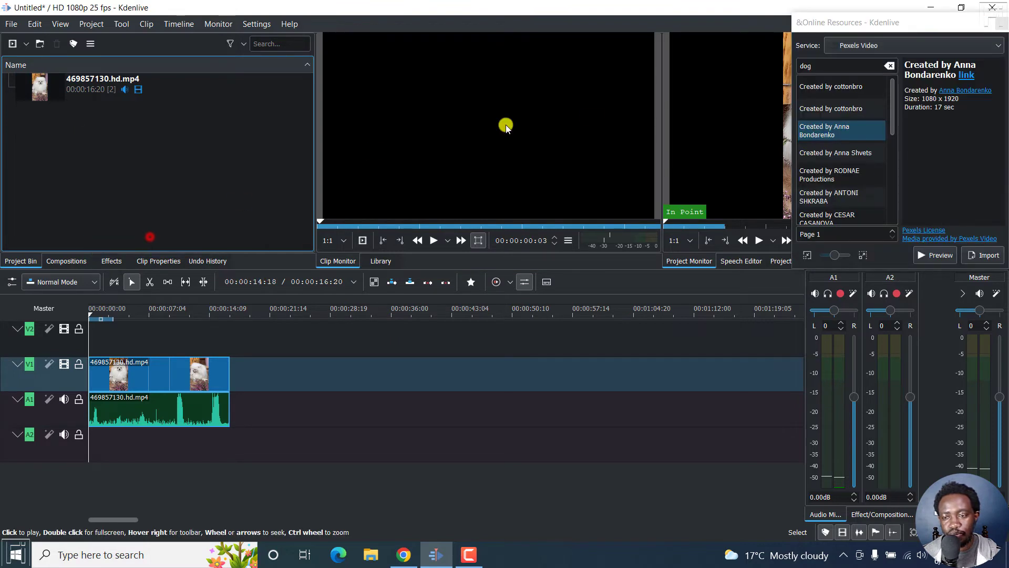
pyautogui.click(911, 46)
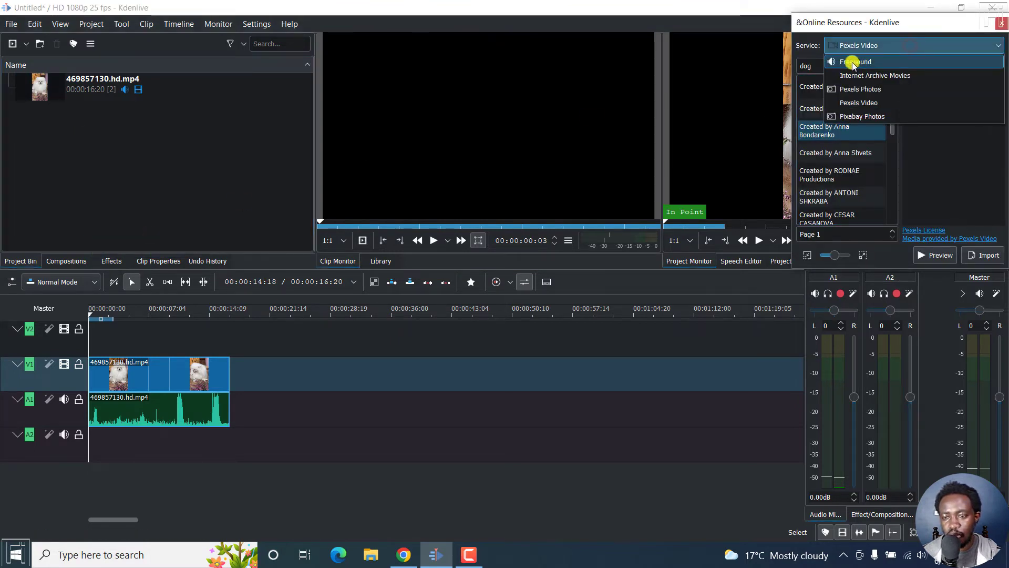
pyautogui.click(915, 61)
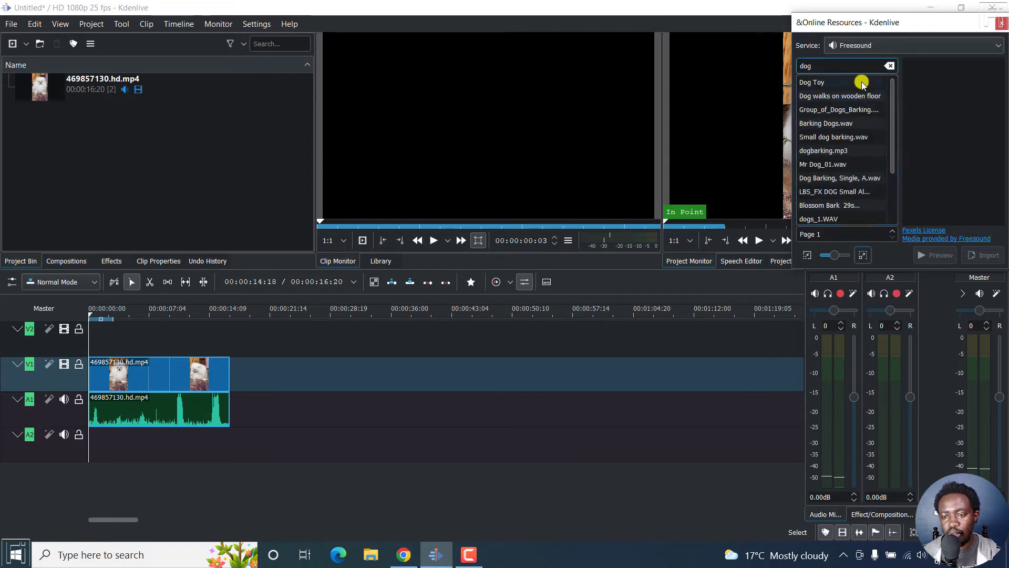
# - Try importing Barking Dogs.wav, then dismiss the Freesound login requirement without signing in
pyautogui.click(827, 123)
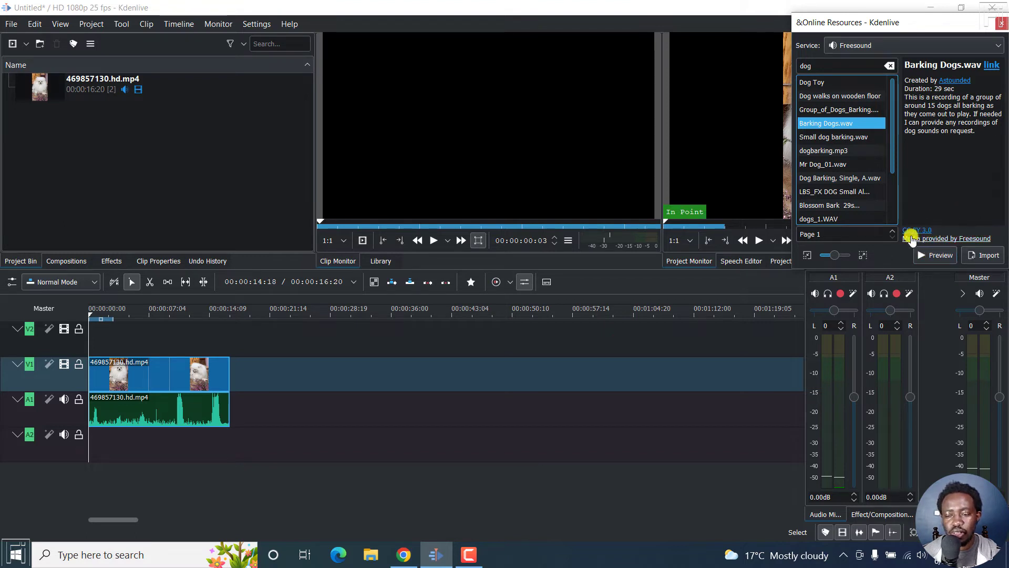
pyautogui.click(989, 258)
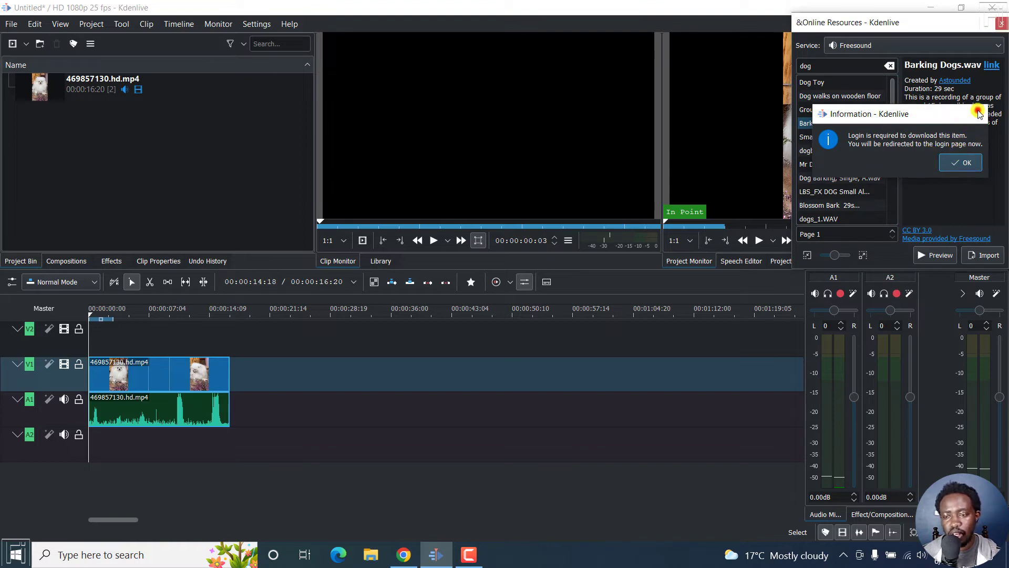
pyautogui.click(972, 114)
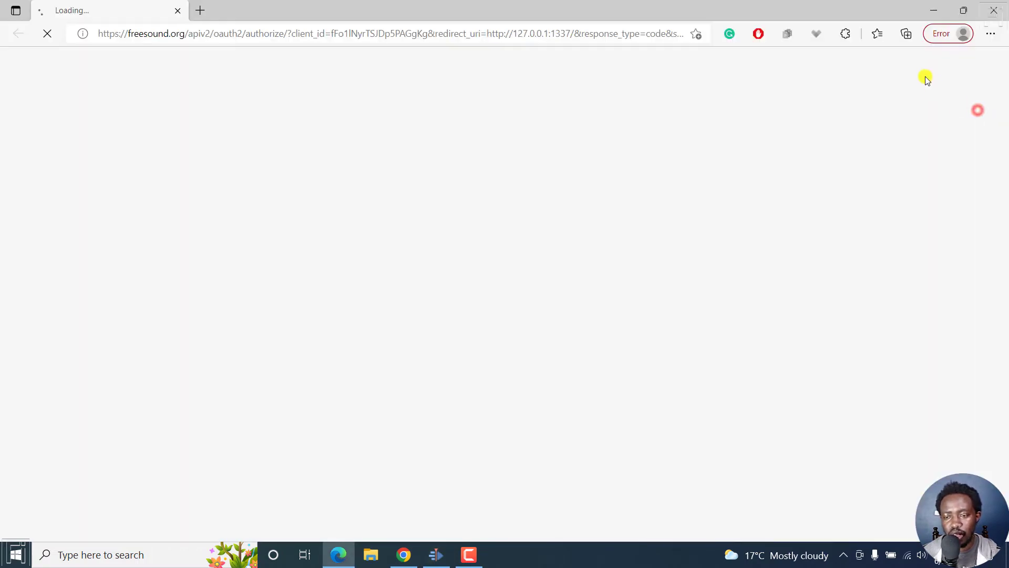
pyautogui.click(180, 9)
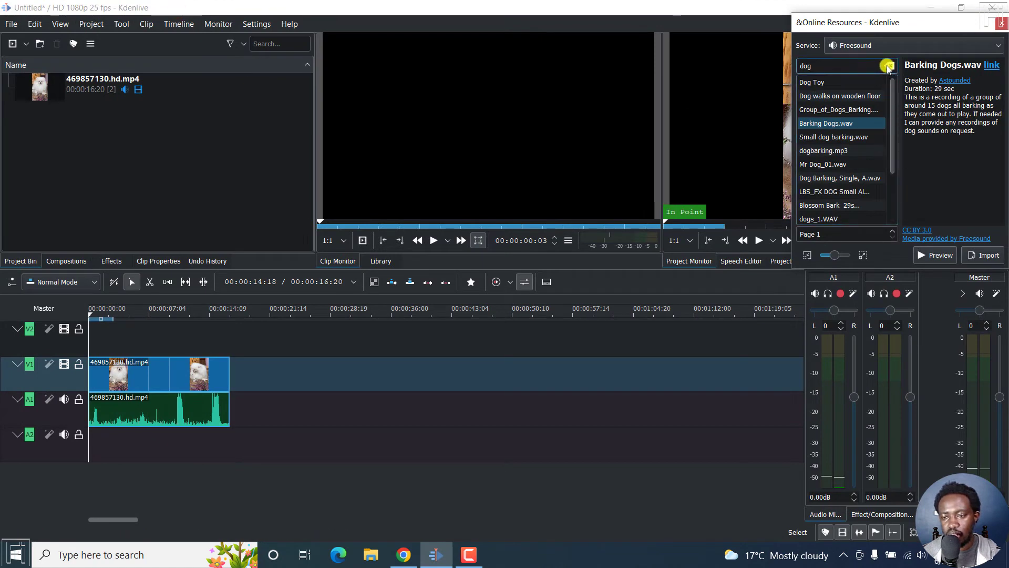
# - Search Pixabay Photos for dog images and select the Clker-Free-Vector-Images dog illustration
pyautogui.click(997, 49)
pyautogui.click(882, 118)
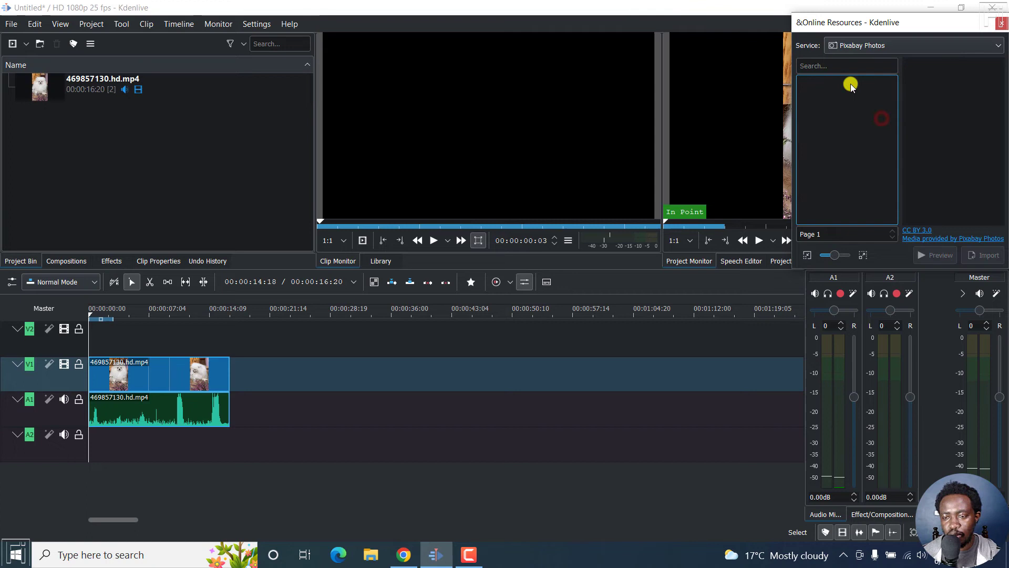
pyautogui.click(837, 66)
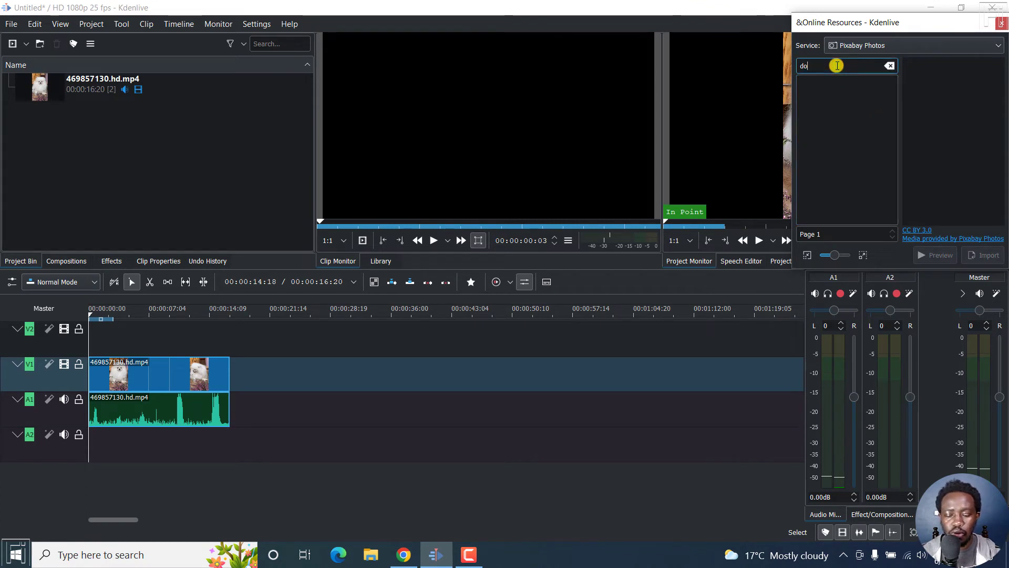
pyautogui.press('Return')
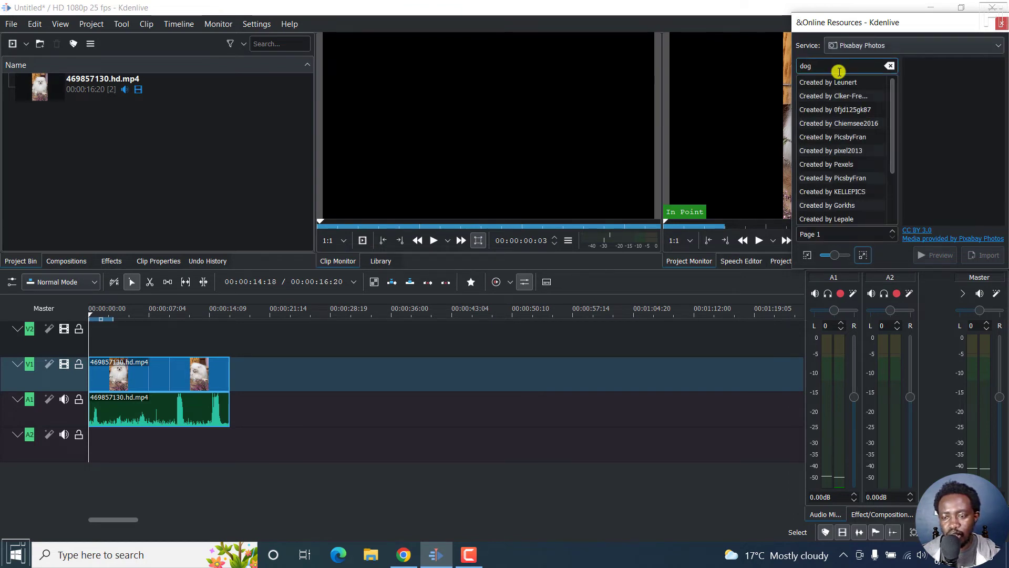
pyautogui.click(824, 95)
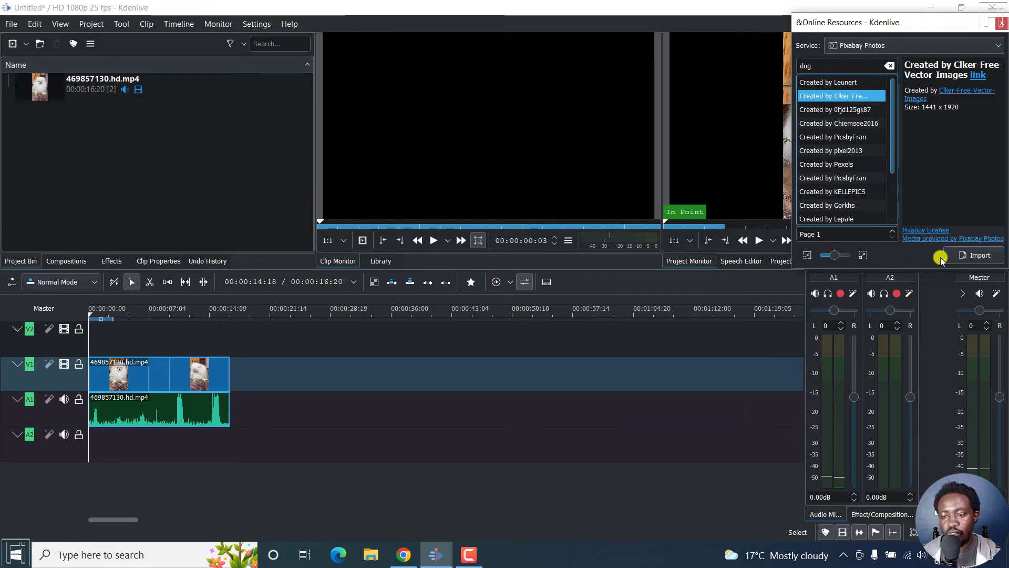
# - Import the dog image with license attribution added to project notes, saving the PNG in Documents
pyautogui.click(977, 257)
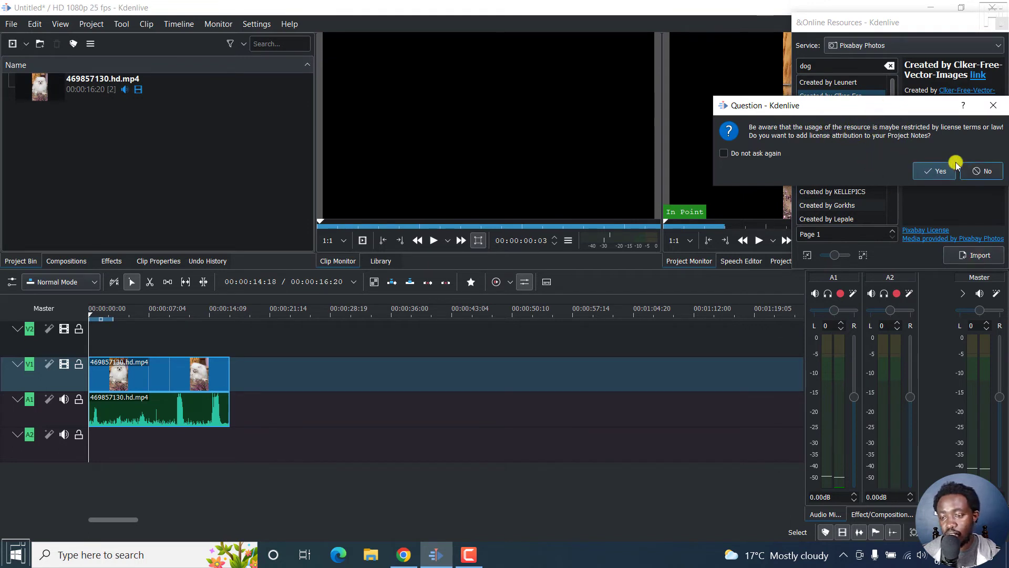
pyautogui.moveTo(894, 105); pyautogui.dragTo(818, 117)
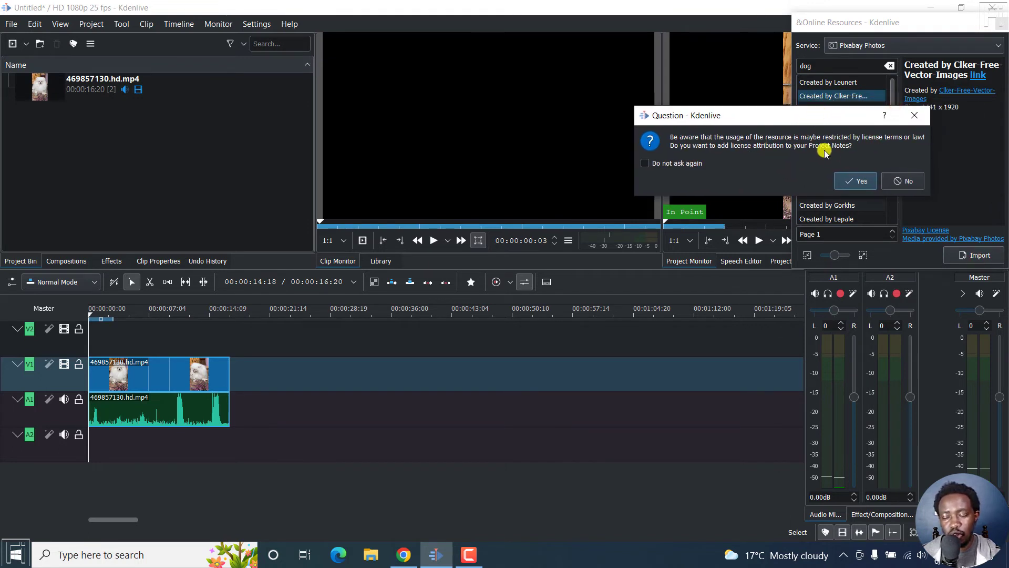
pyautogui.click(858, 181)
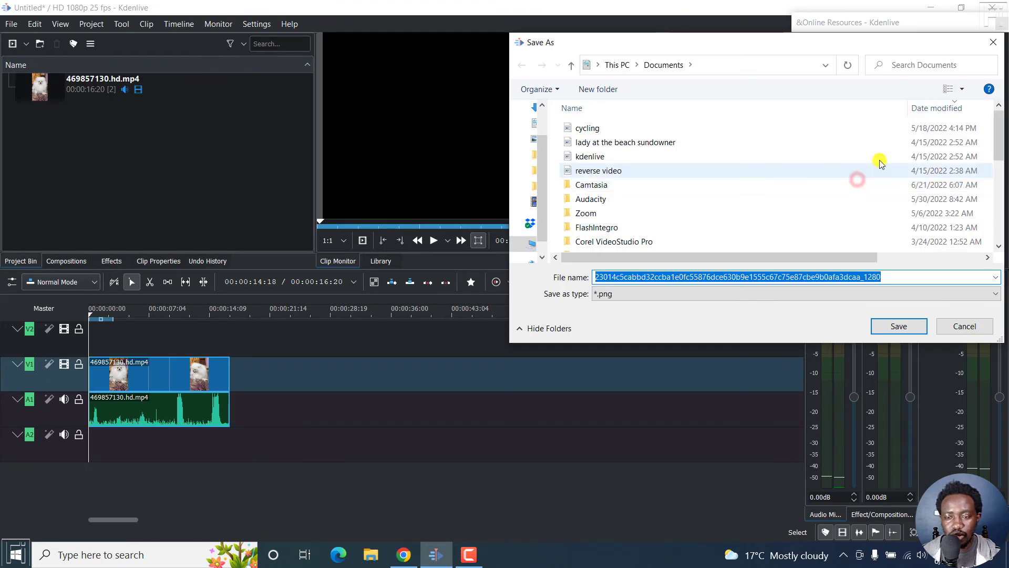
pyautogui.click(1004, 25)
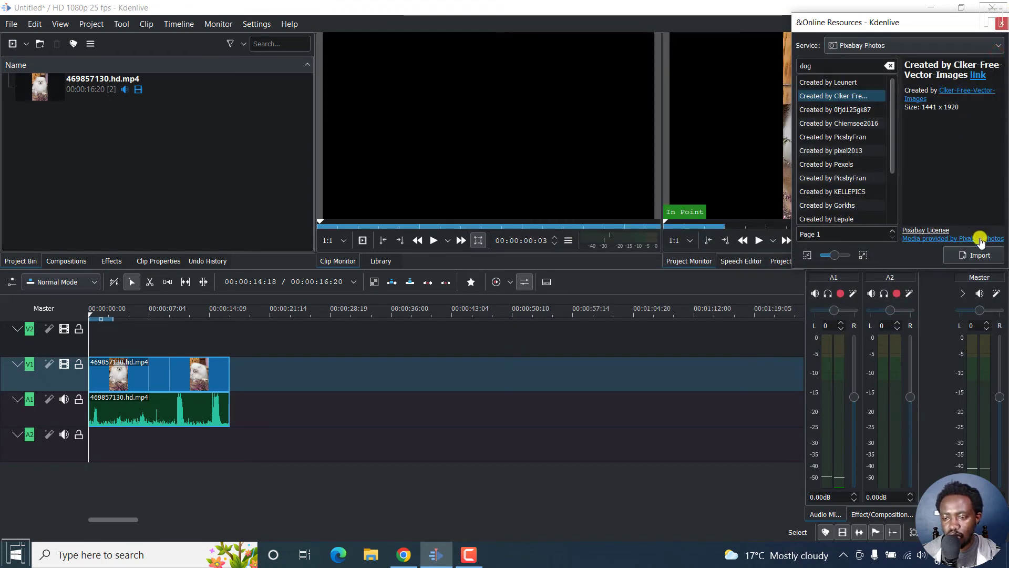
pyautogui.click(980, 255)
pyautogui.click(936, 171)
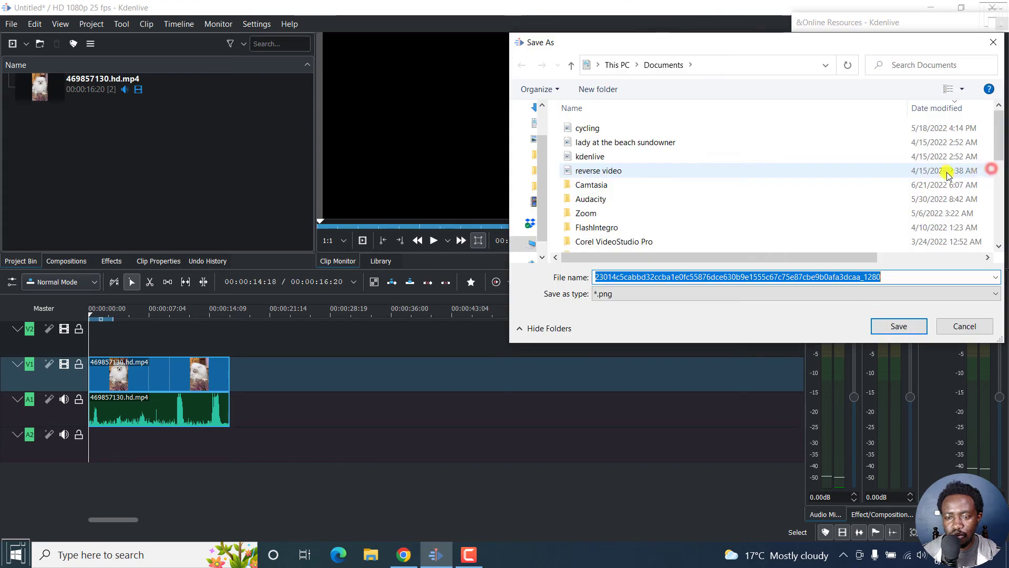
pyautogui.click(899, 326)
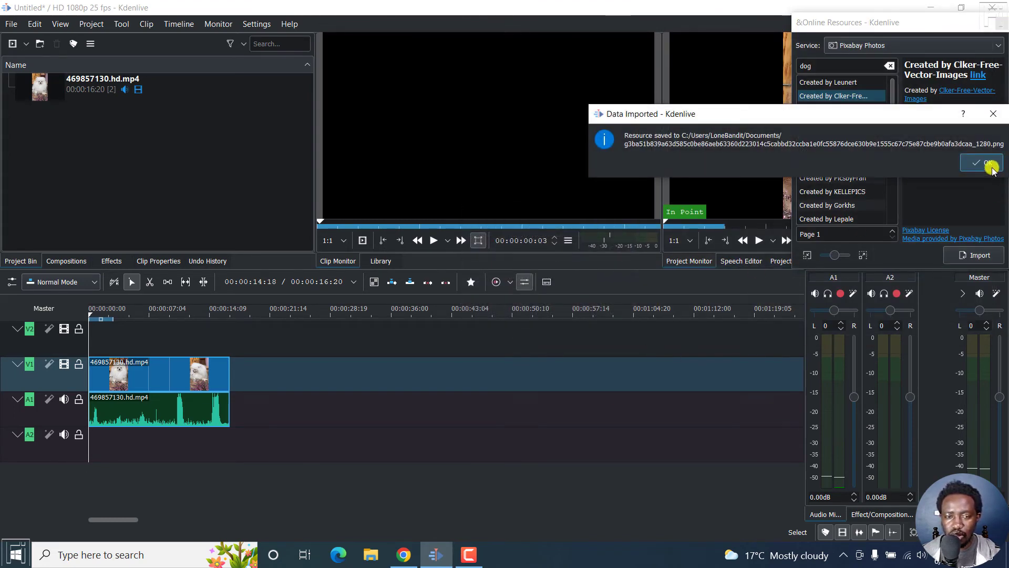
# - Place the 5-second dog PNG on V1 after the video clip, close Online Resources, and select it
pyautogui.click(982, 157)
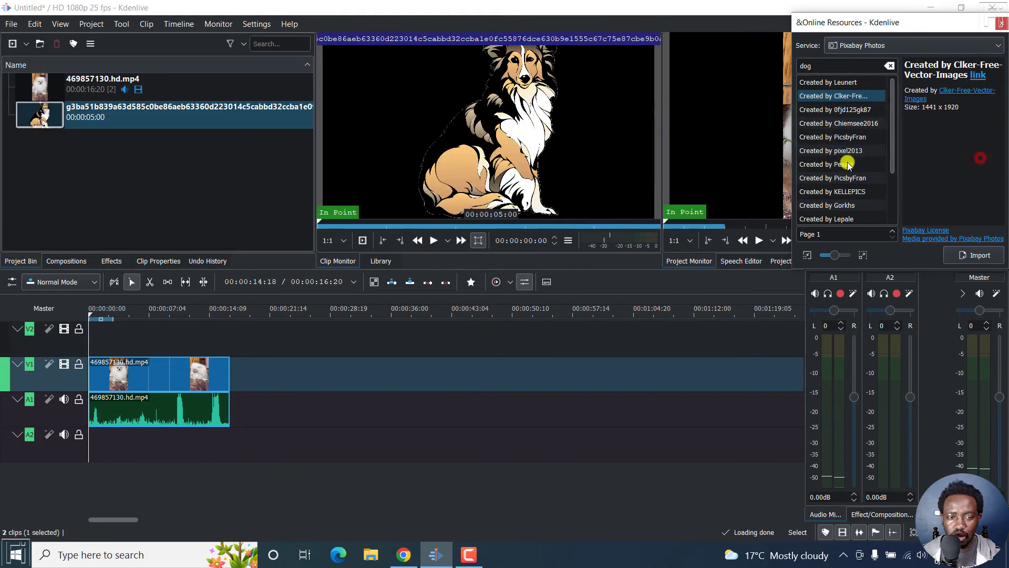
pyautogui.moveTo(105, 118); pyautogui.dragTo(229, 378)
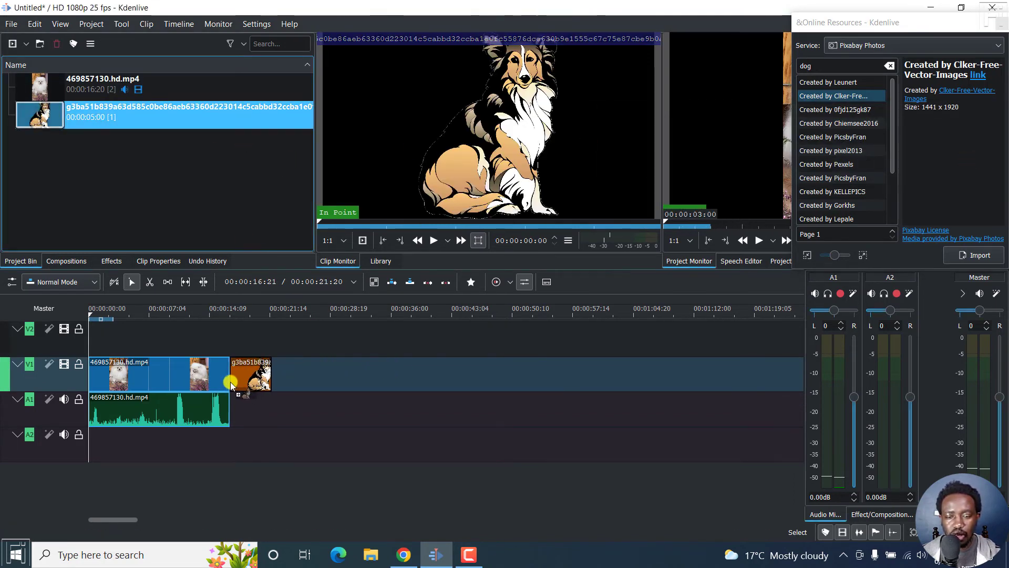
pyautogui.click(248, 313)
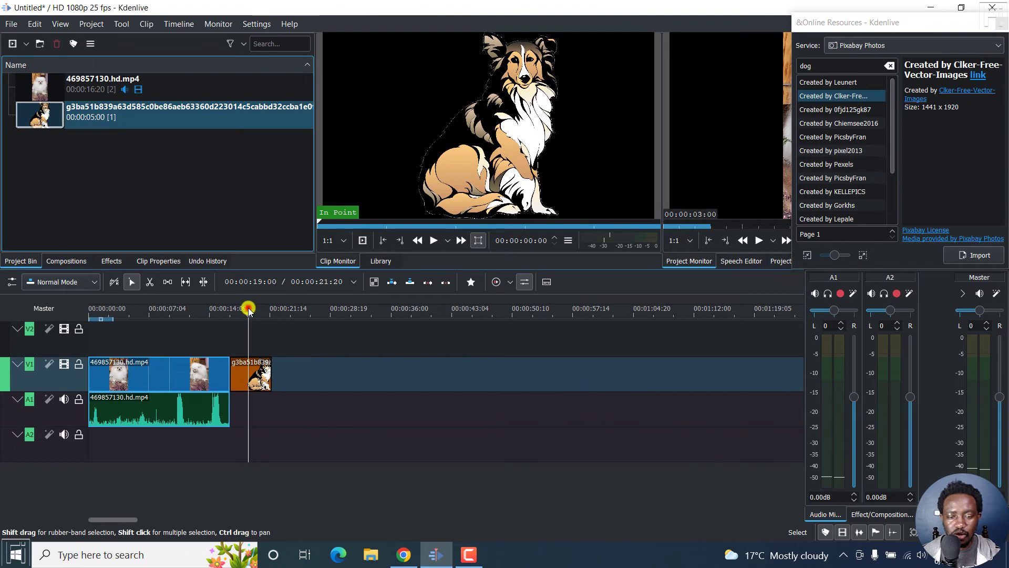
pyautogui.click(1001, 22)
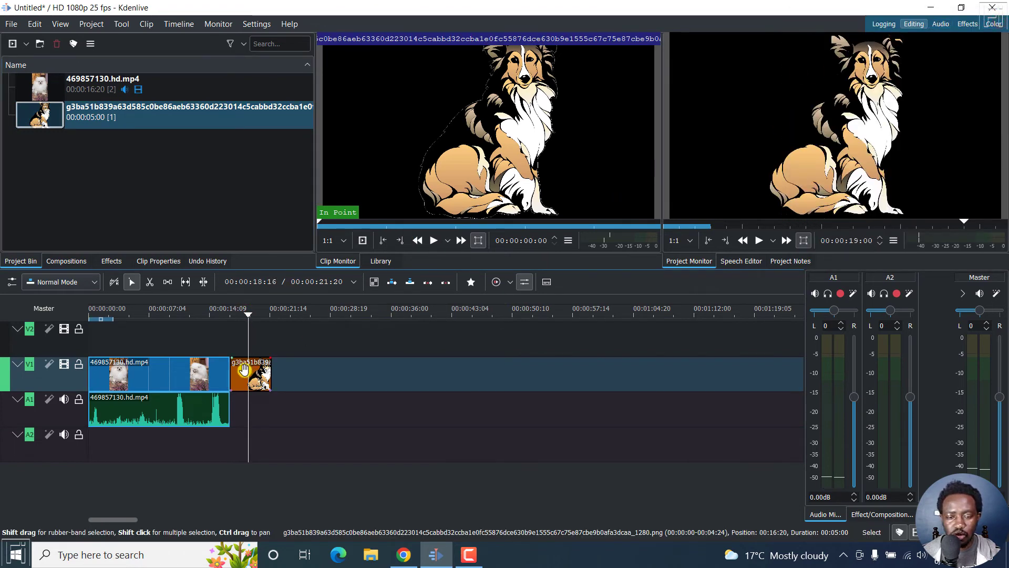
pyautogui.click(254, 357)
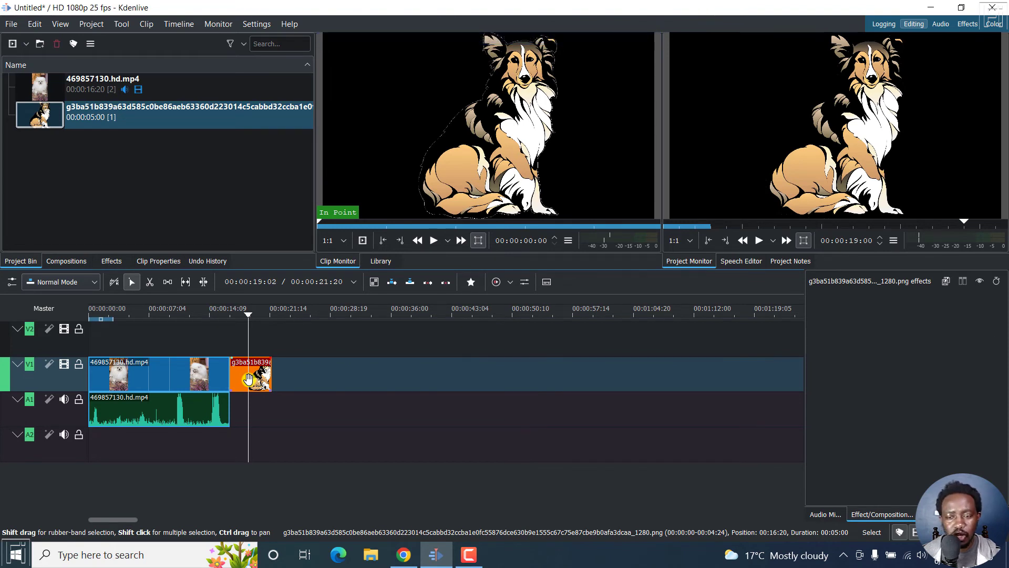
pyautogui.click(113, 262)
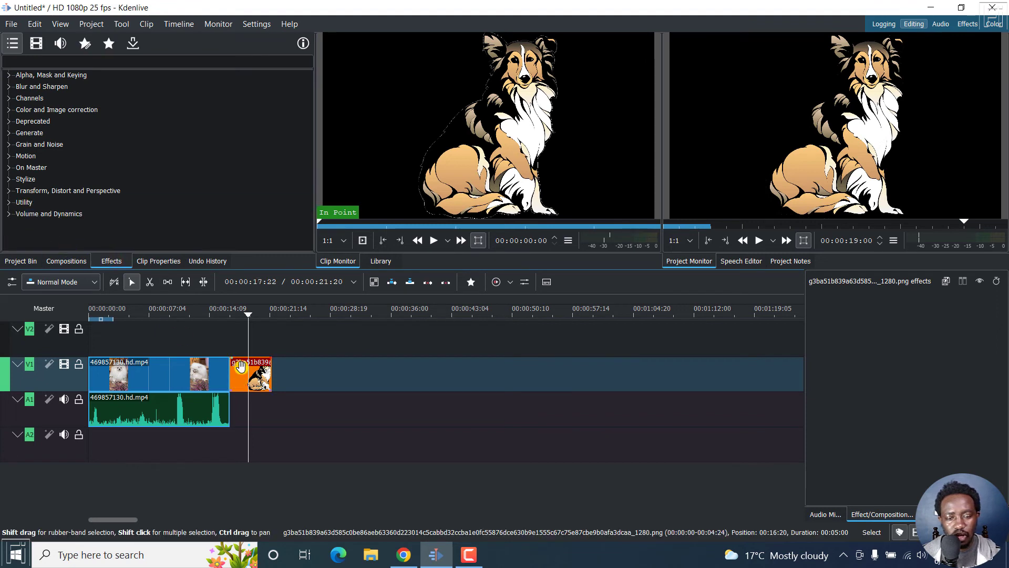
# - Add a Transform effect to the dog image clip
pyautogui.rightClick(257, 377)
pyautogui.moveTo(393, 353)
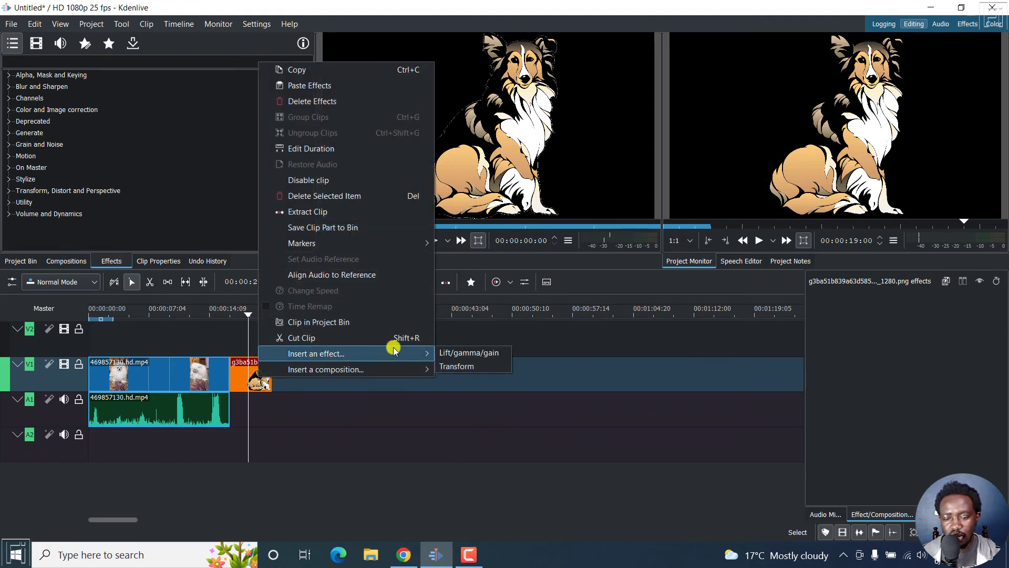
pyautogui.click(462, 365)
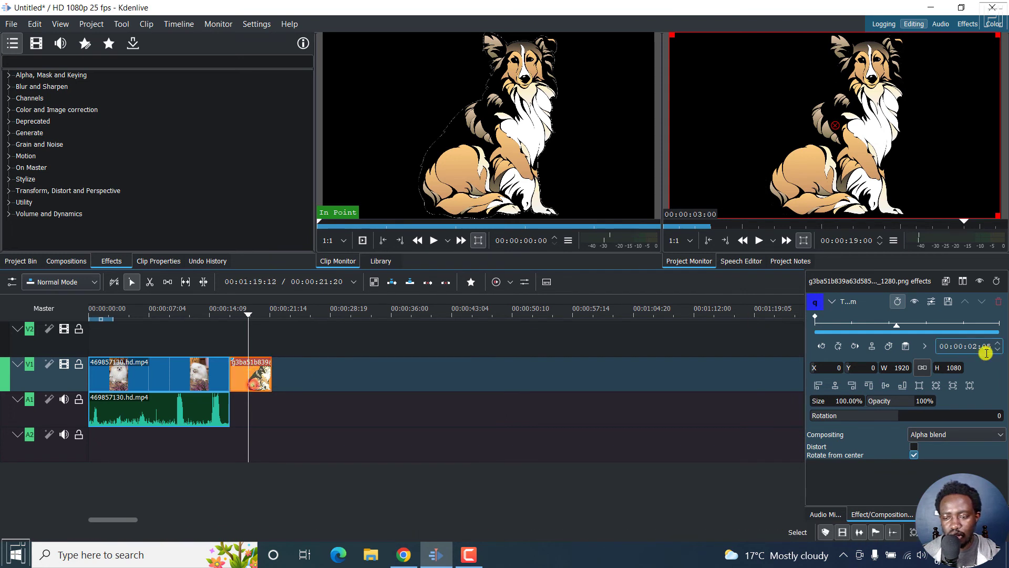
# - Add a Transform keyframe with size 159.44%, X -525 and Y -10
pyautogui.click(839, 346)
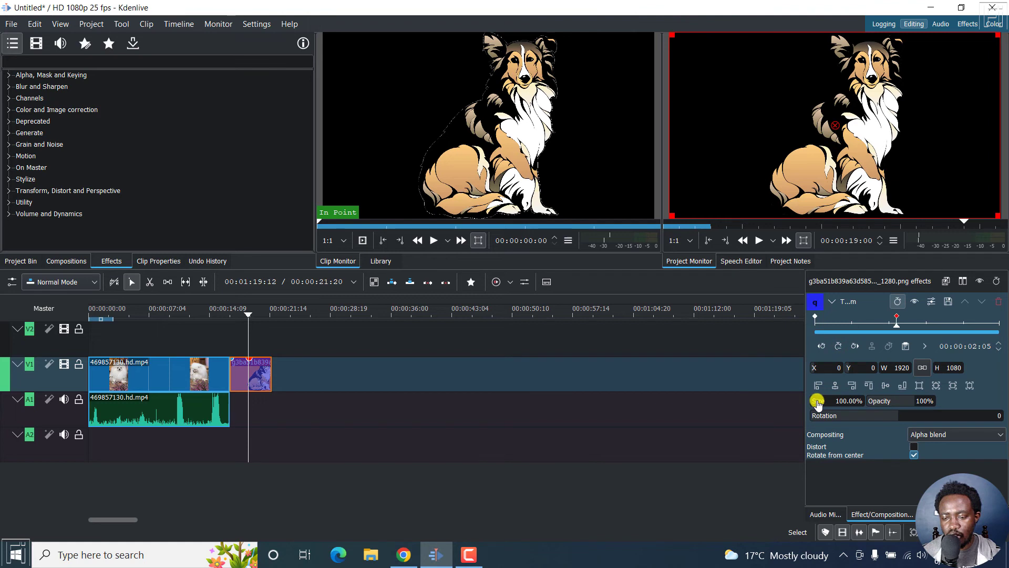
pyautogui.moveTo(821, 403); pyautogui.dragTo(828, 404)
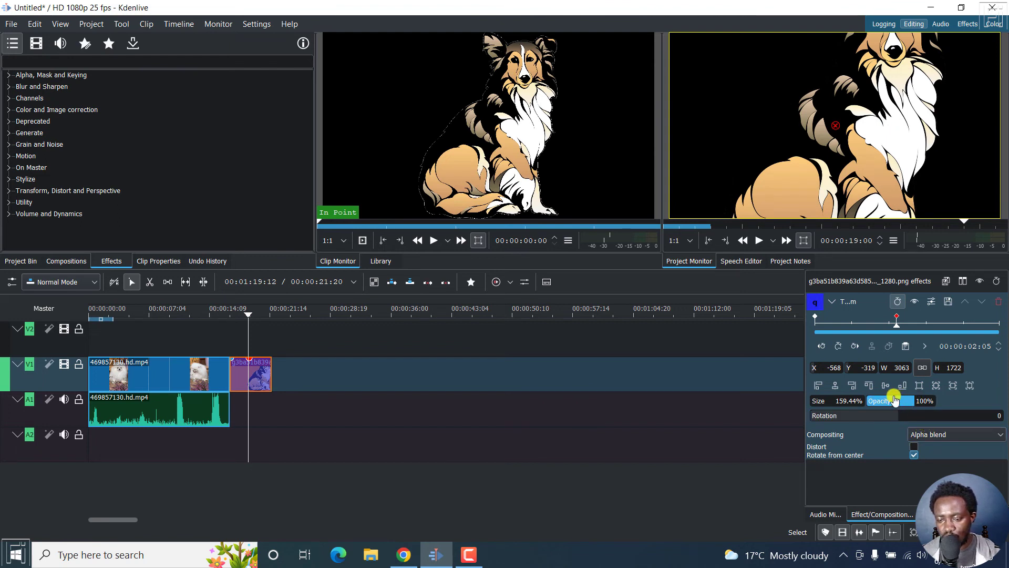
pyautogui.doubleClick(834, 368)
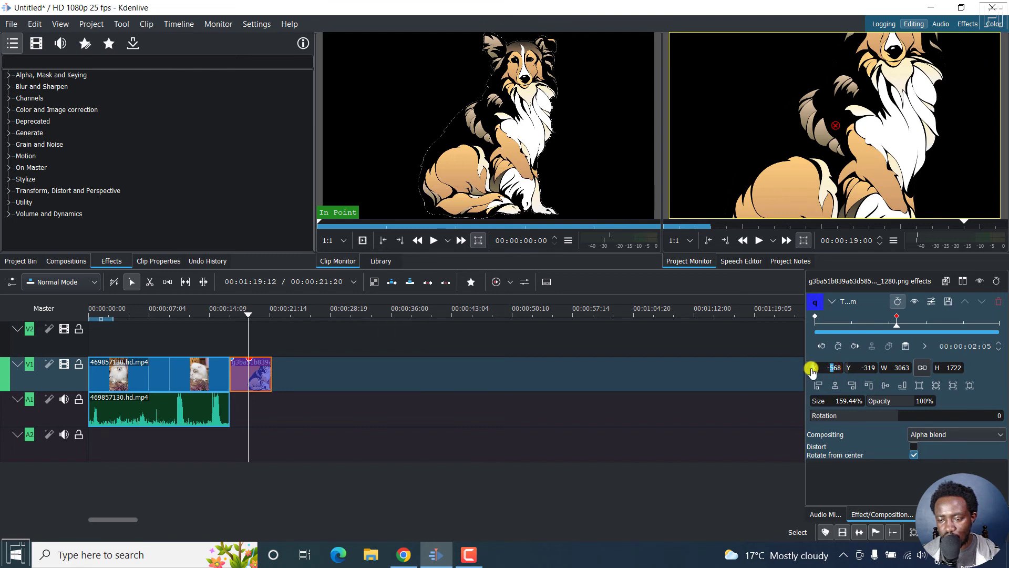
pyautogui.moveTo(818, 372); pyautogui.dragTo(840, 373)
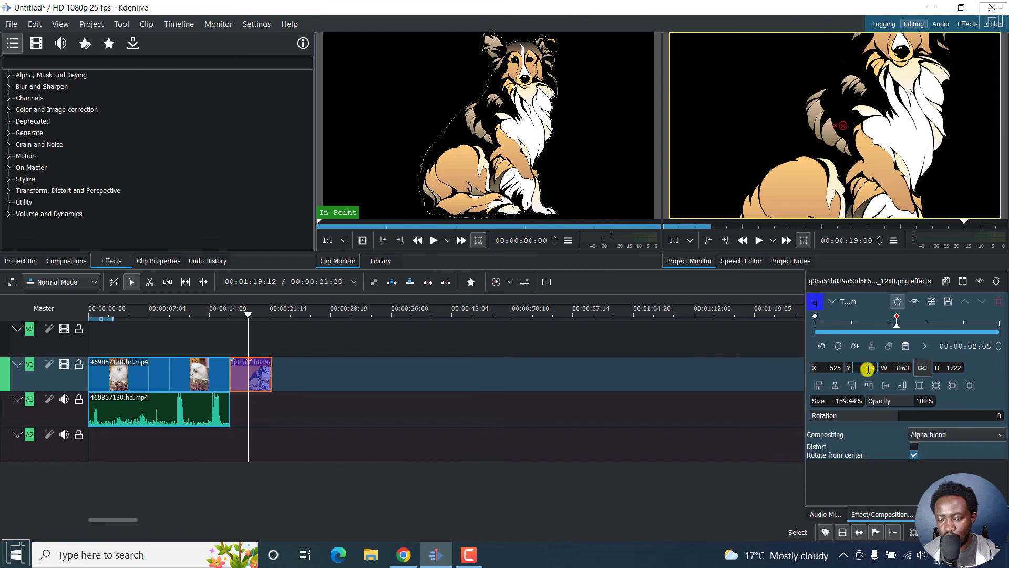
pyautogui.doubleClick(861, 368)
pyautogui.moveTo(847, 371); pyautogui.dragTo(1005, 384)
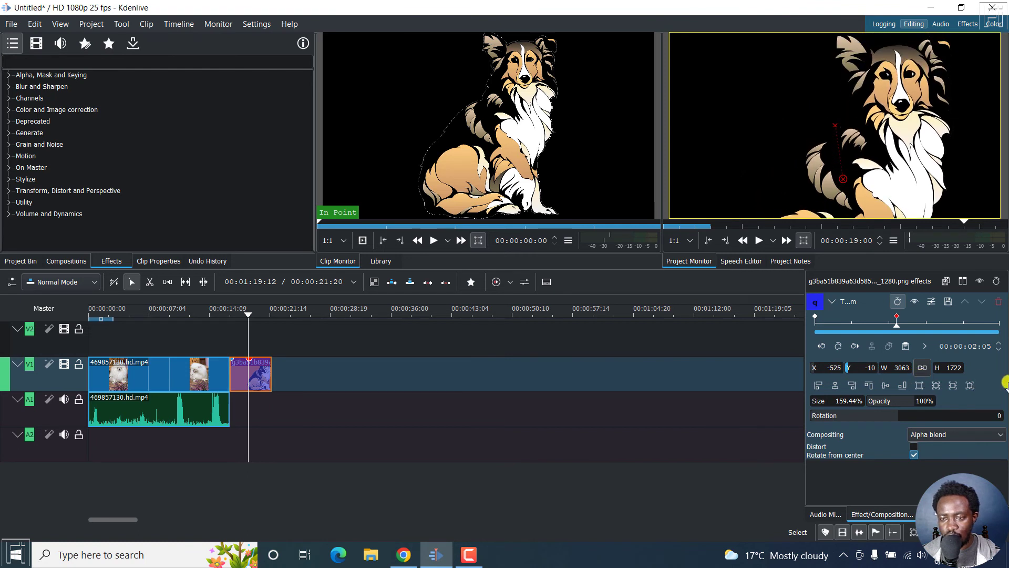
# - Scrub from 00:00:17:04 to 00:00:19:09 to preview the zoom, then reopen Online Resources from the Project Bin
pyautogui.click(233, 313)
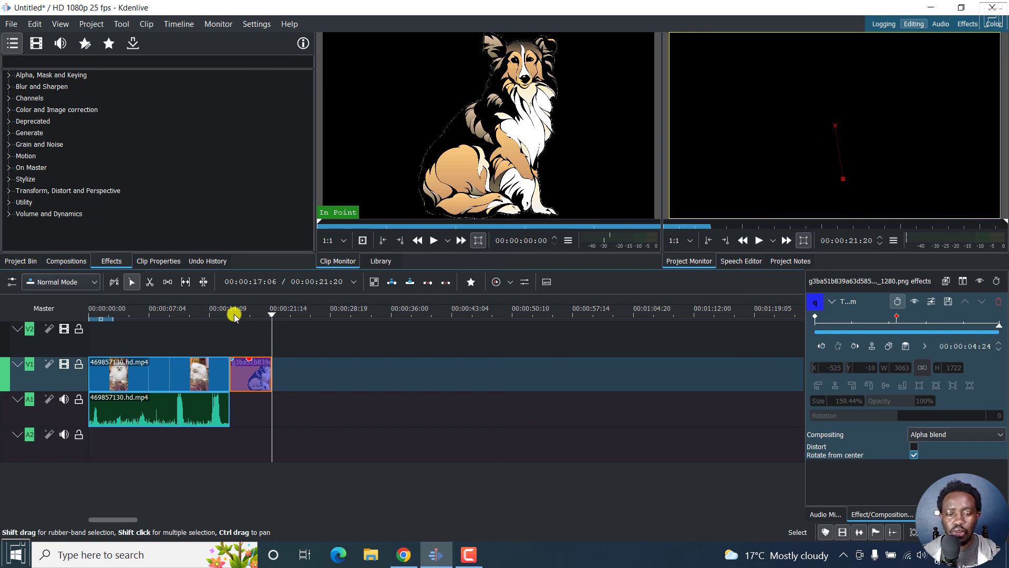
pyautogui.click(251, 310)
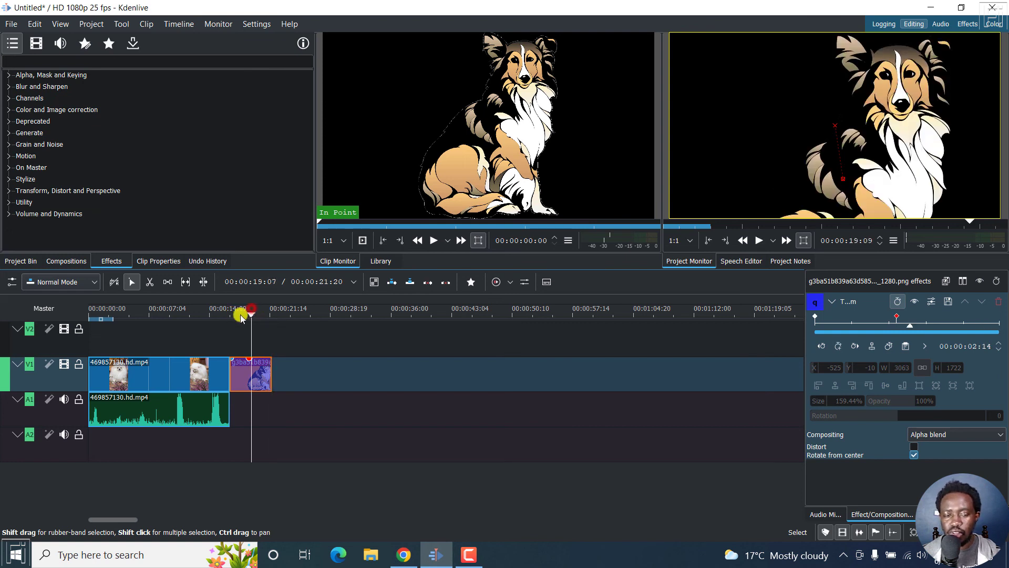
pyautogui.click(11, 261)
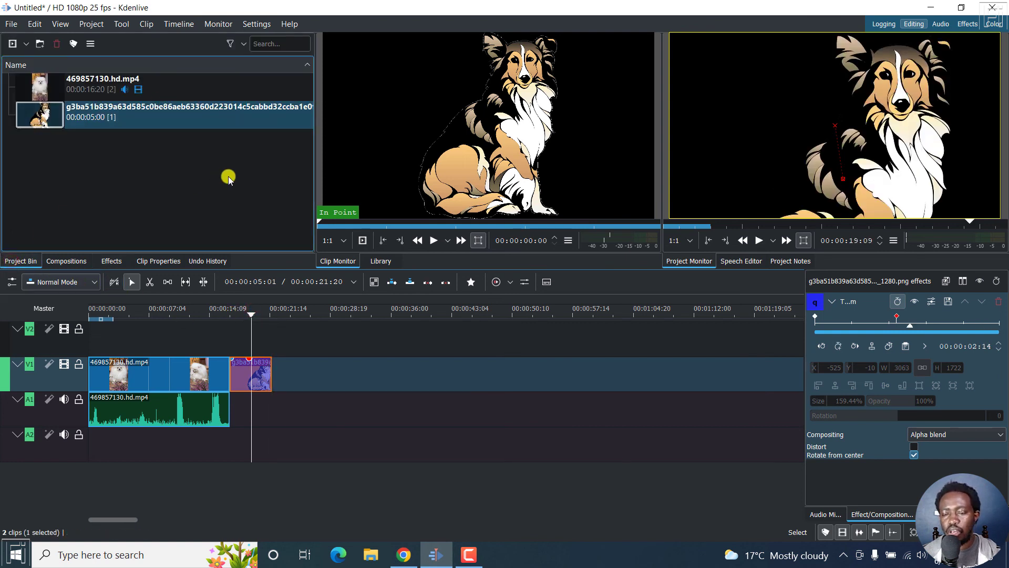
pyautogui.rightClick(195, 162)
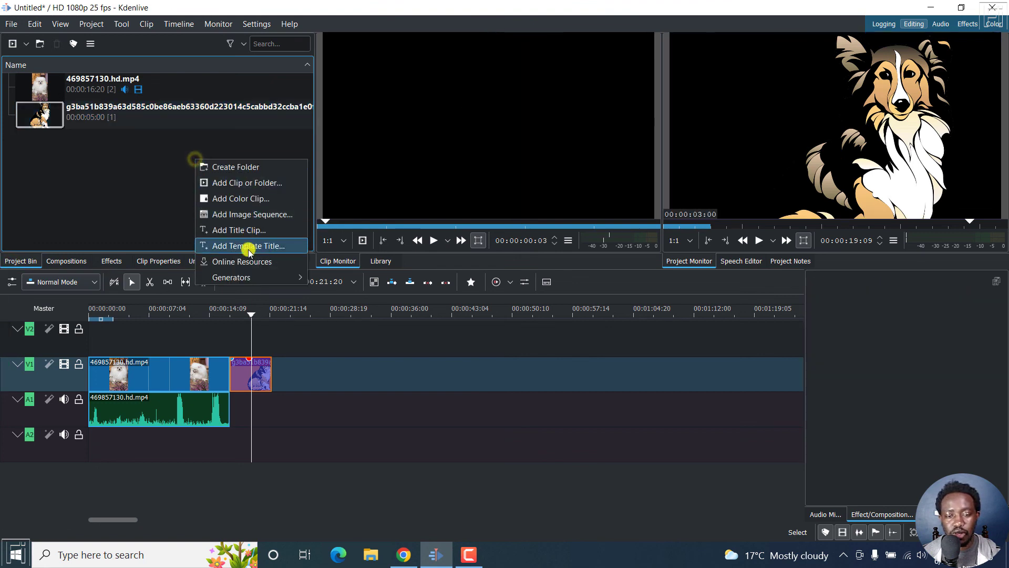
pyautogui.click(237, 261)
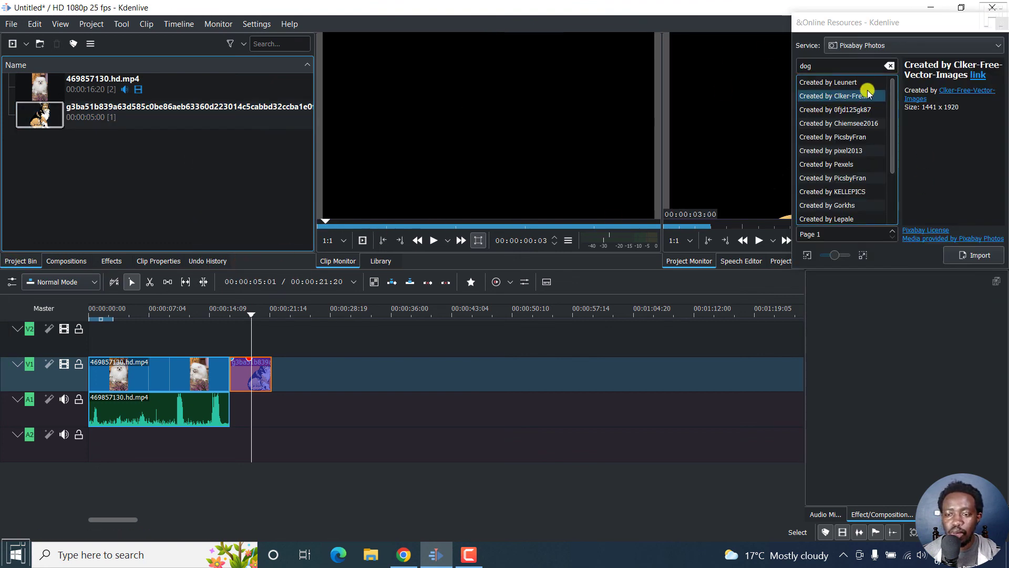